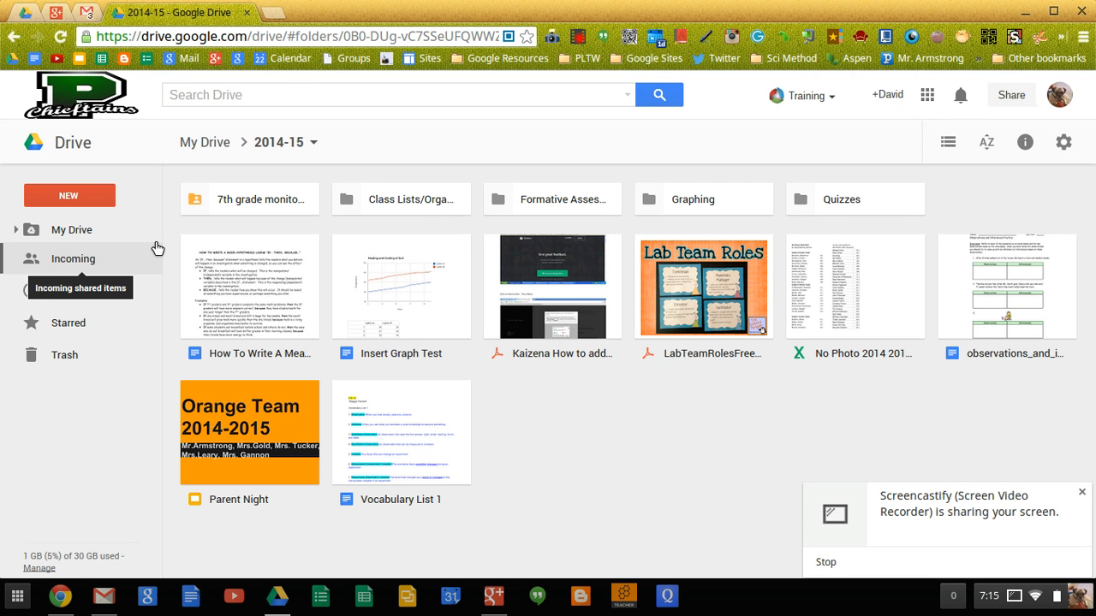
- Create a new Google Sheets spreadsheet in the 2014-15 Drive folder
click(75, 203)
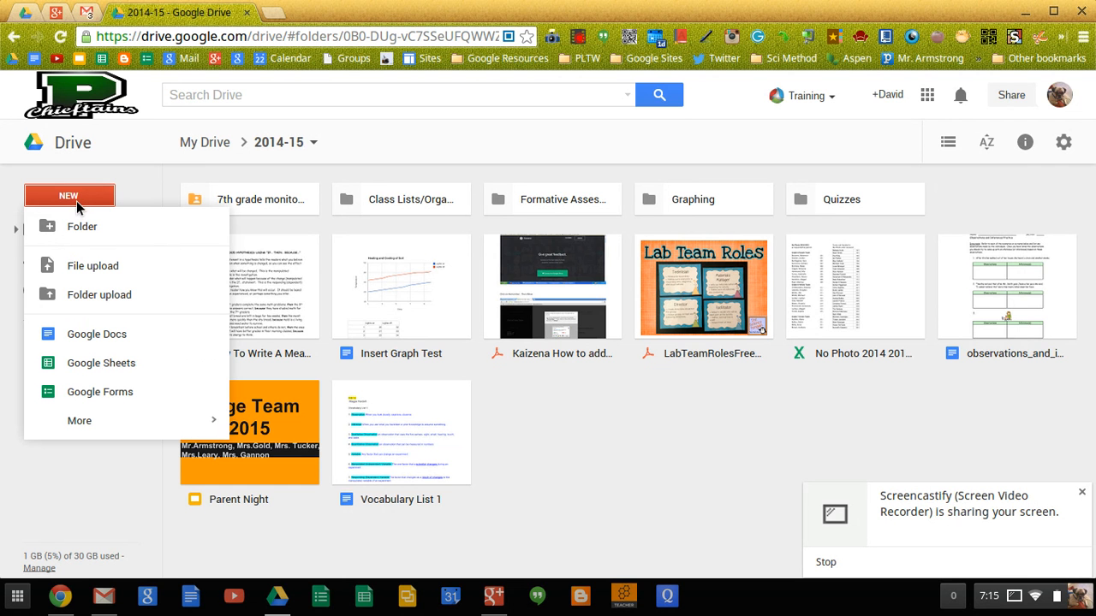
click(120, 371)
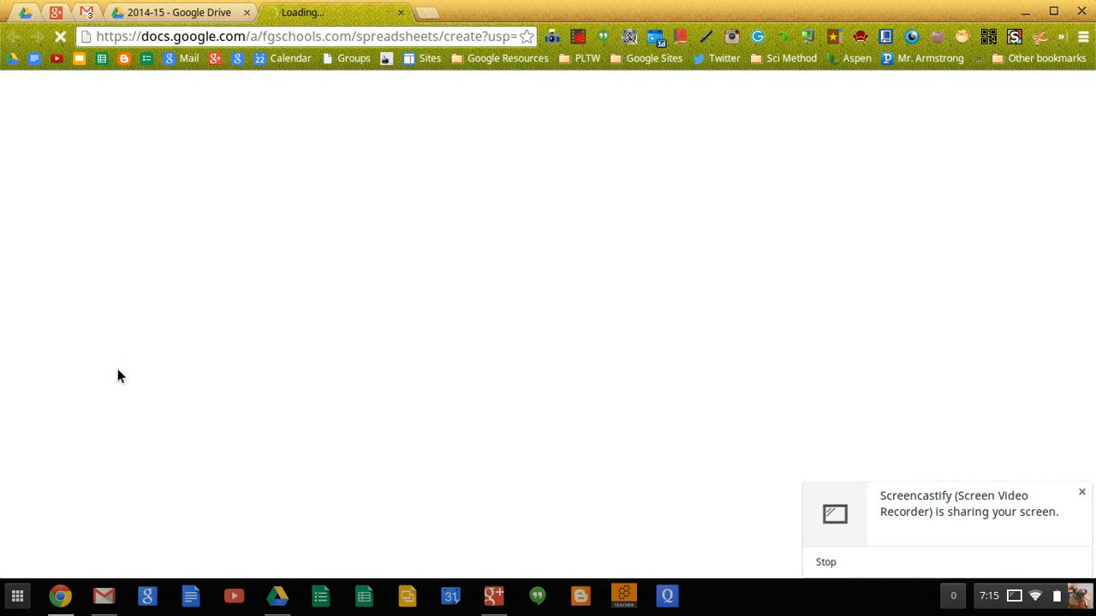
- Dismiss the screen-sharing notice and rename the spreadsheet 'My first bar graph'
click(1083, 494)
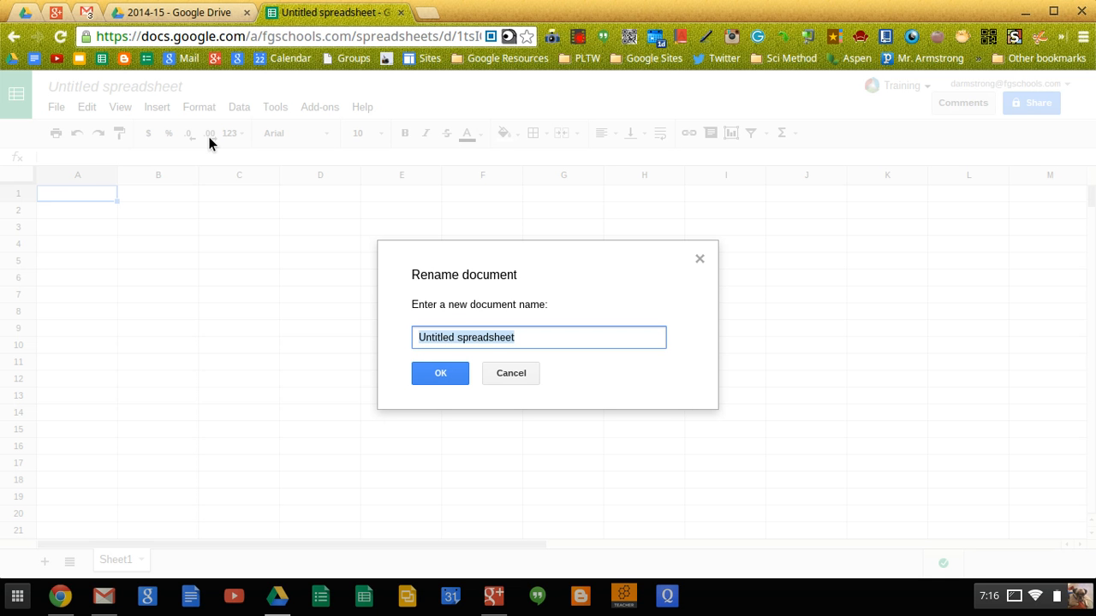
text(My )
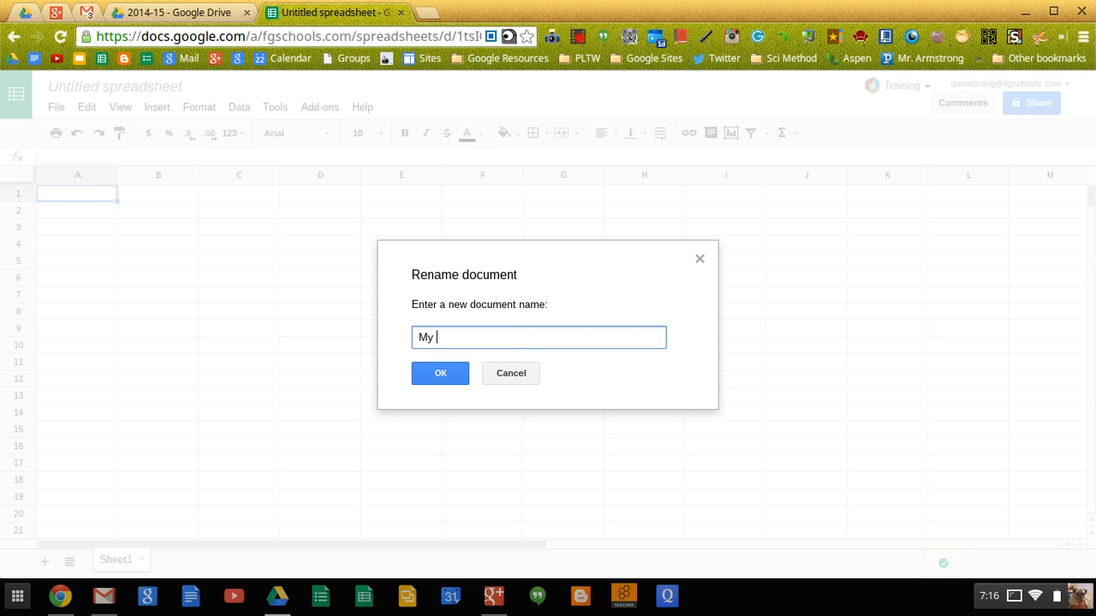
text(first bar graph)
click(428, 374)
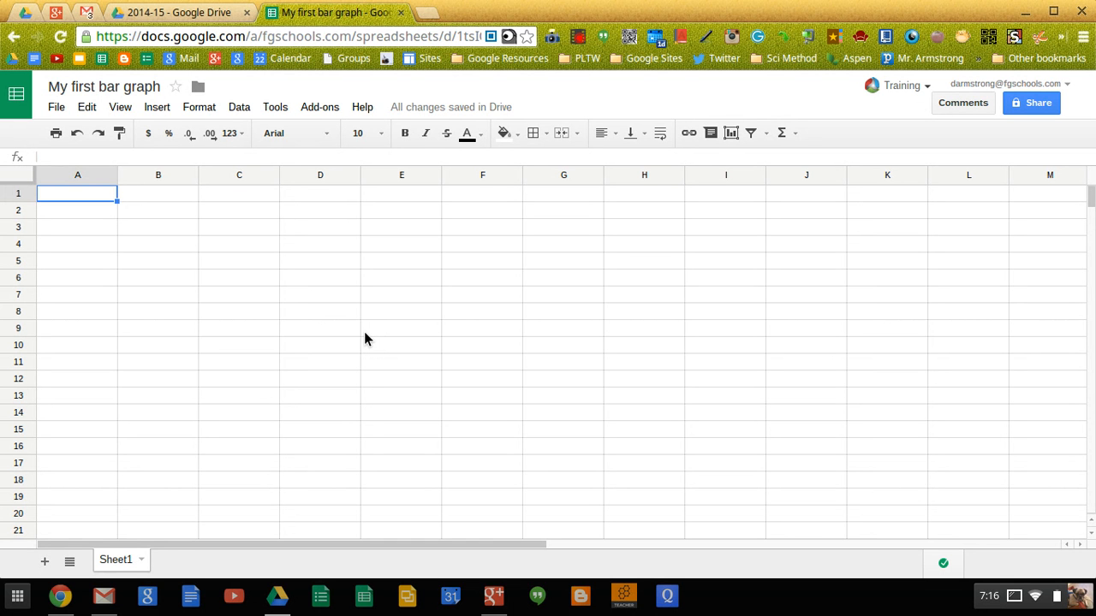
- Enter the subjects Science, Math, ELA and SS in cells A1 to A4
text(Science)
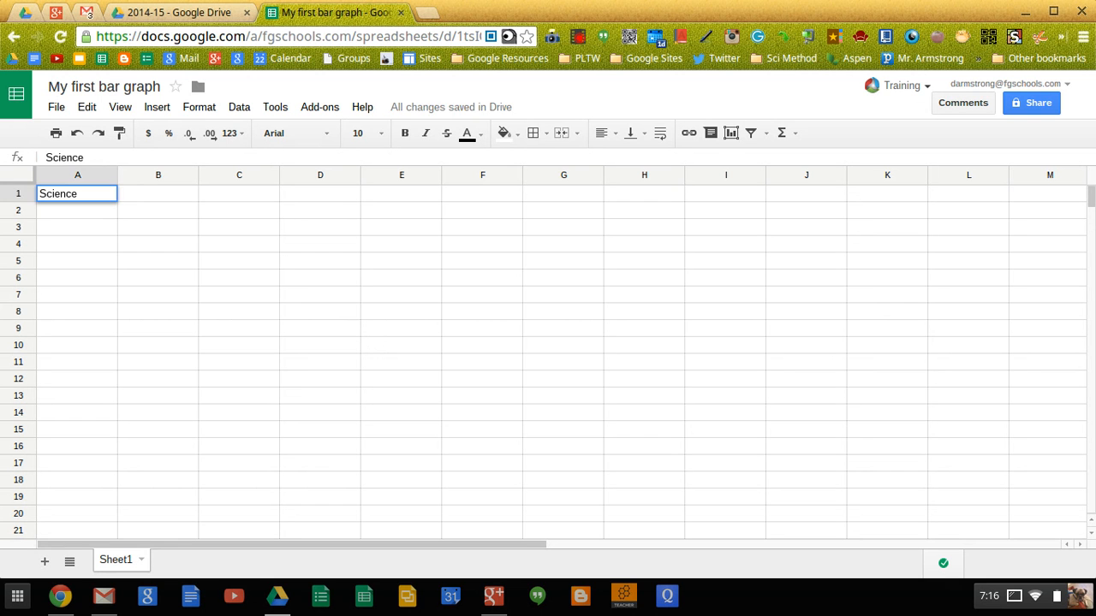
key(Return)
text(Math)
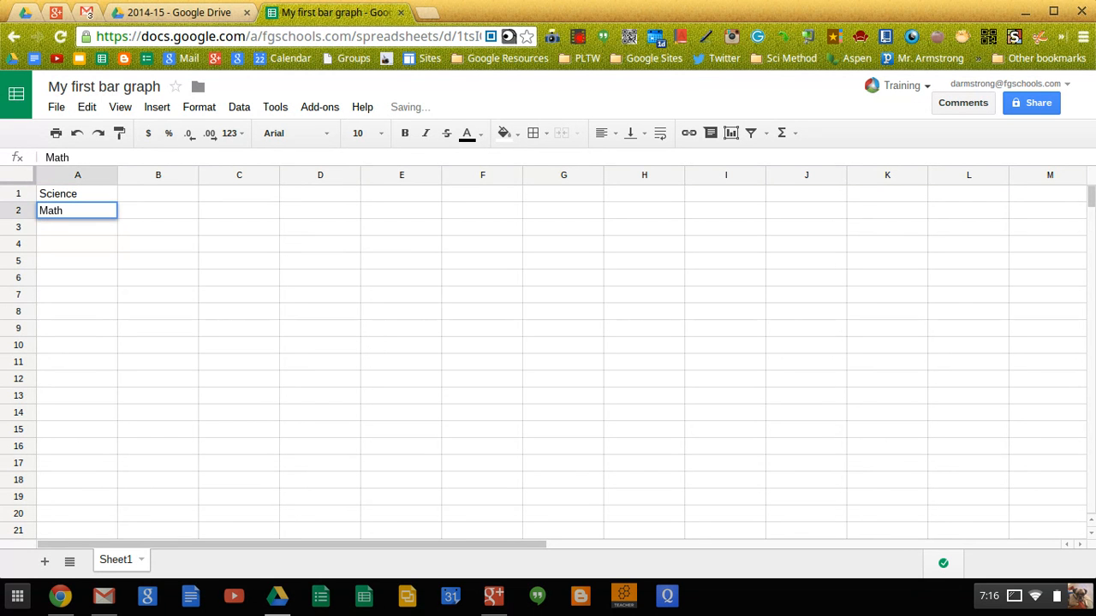
key(Return)
text(ELA)
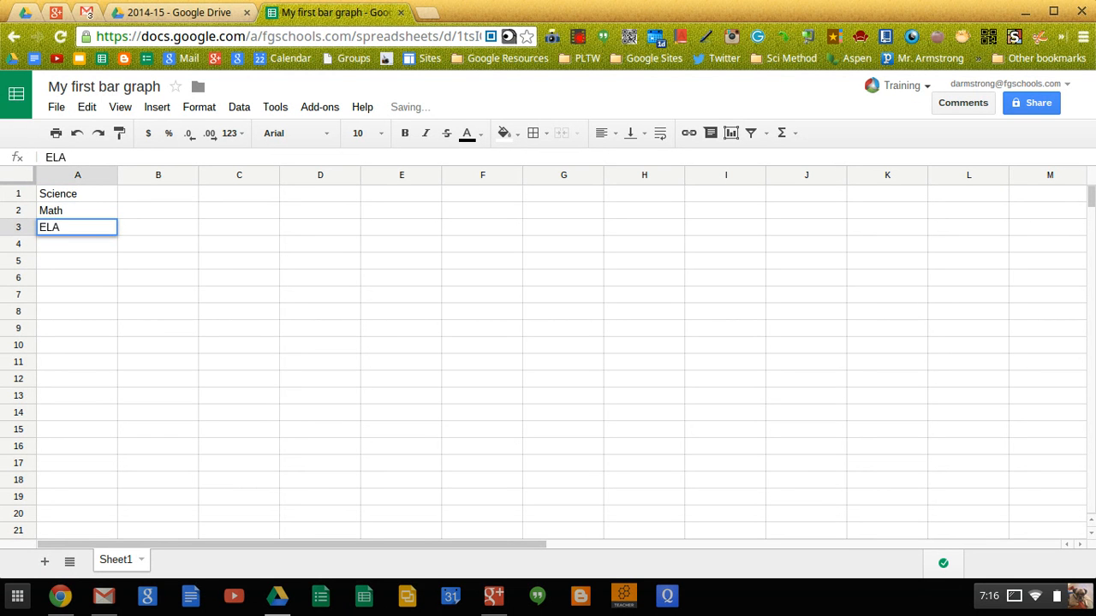
key(Return)
text(SS)
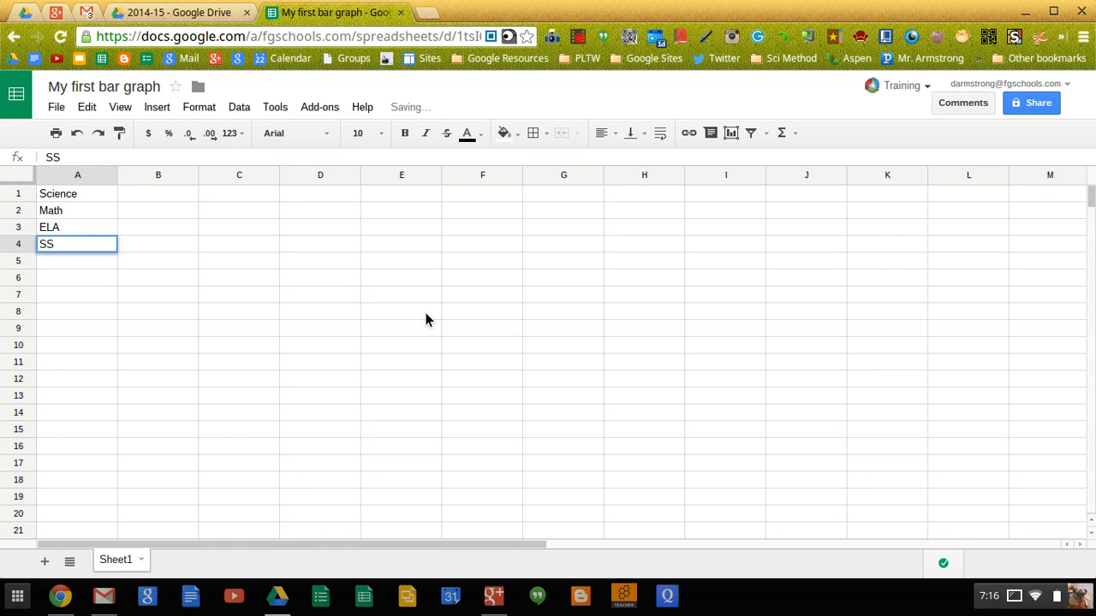
- Enter the counts 12, 3, 4 and 6 in cells B1 to B4
click(166, 195)
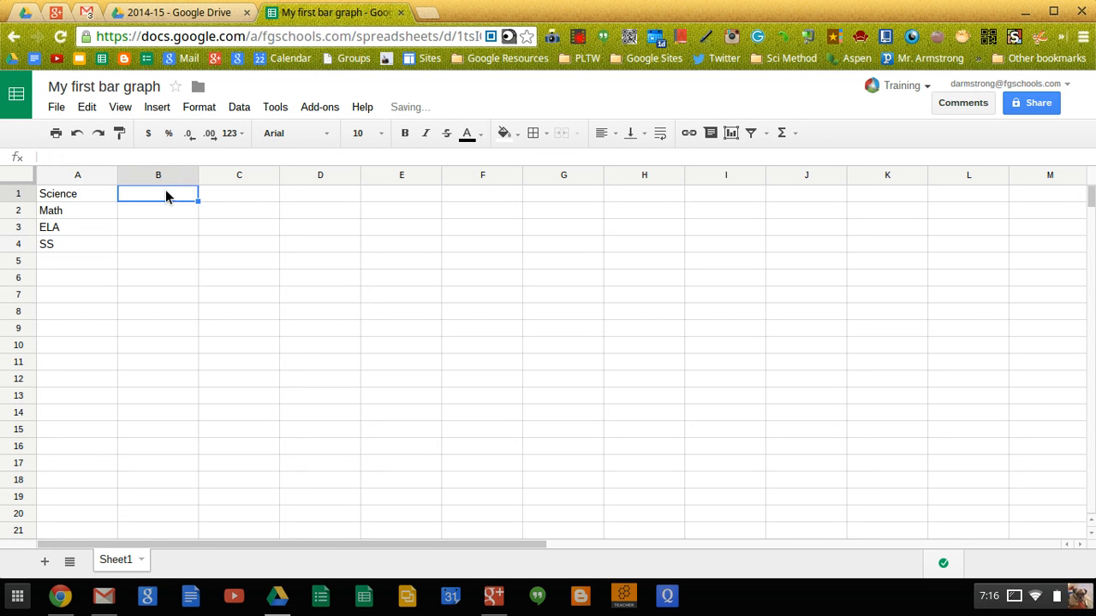
text(12)
key(Return)
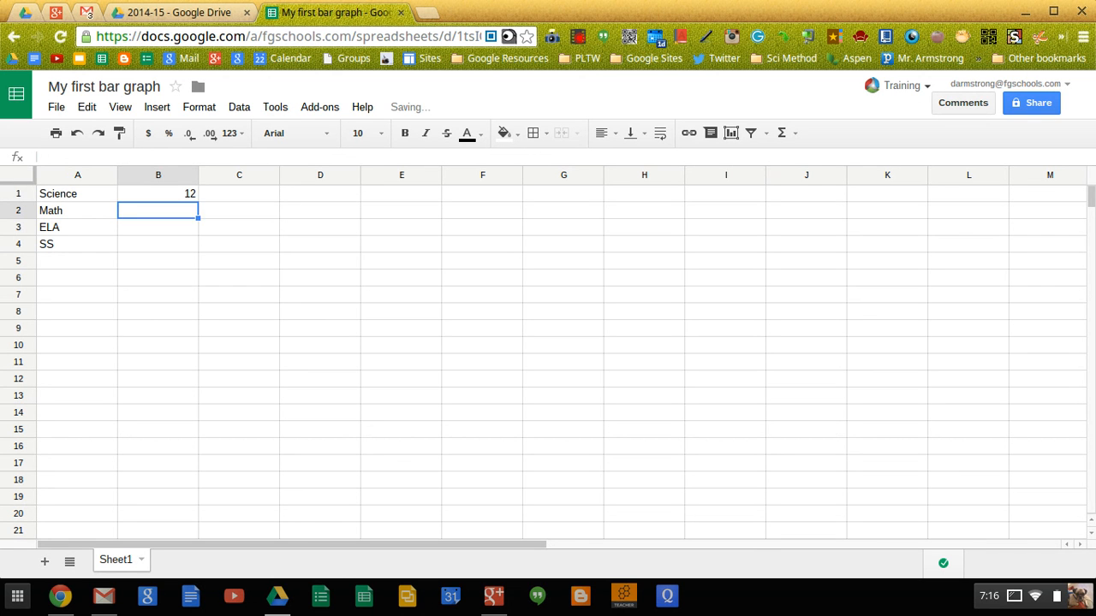
text(3)
key(Return)
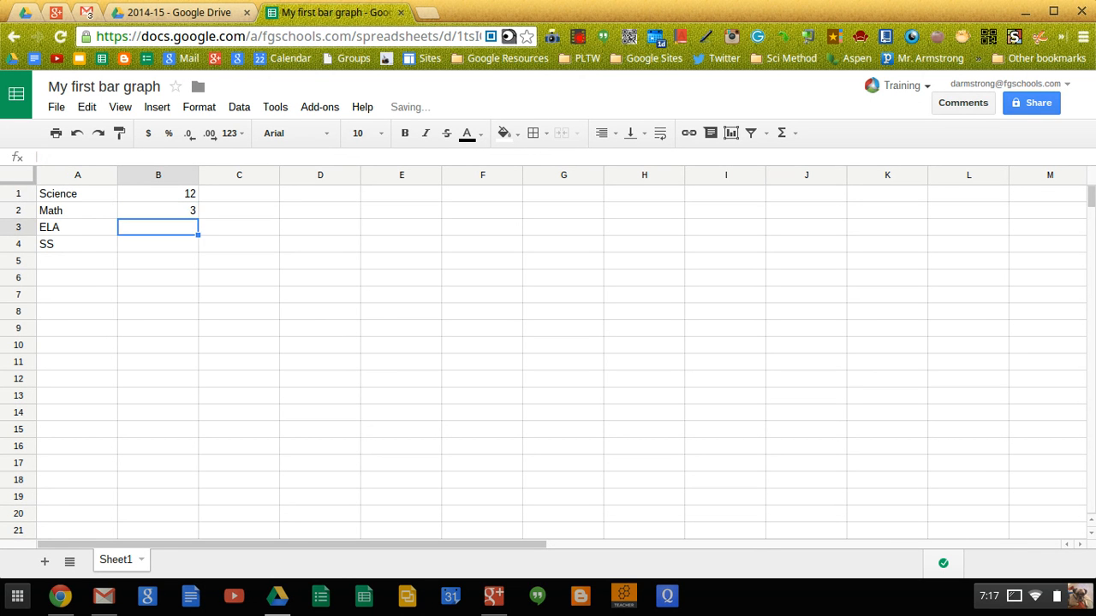
text(4)
key(Return)
text(6)
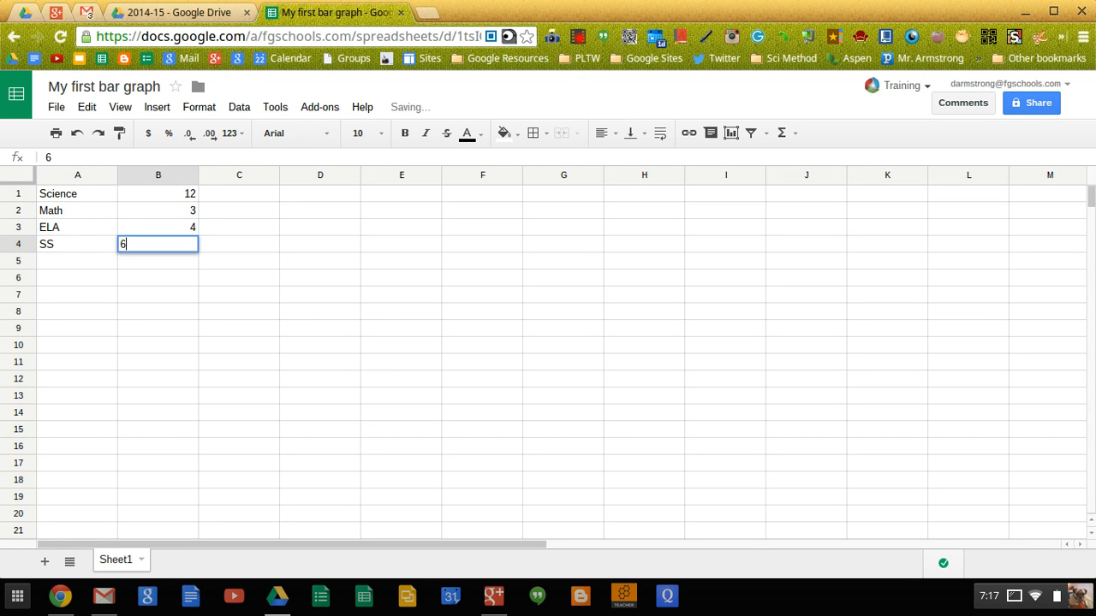
key(Return)
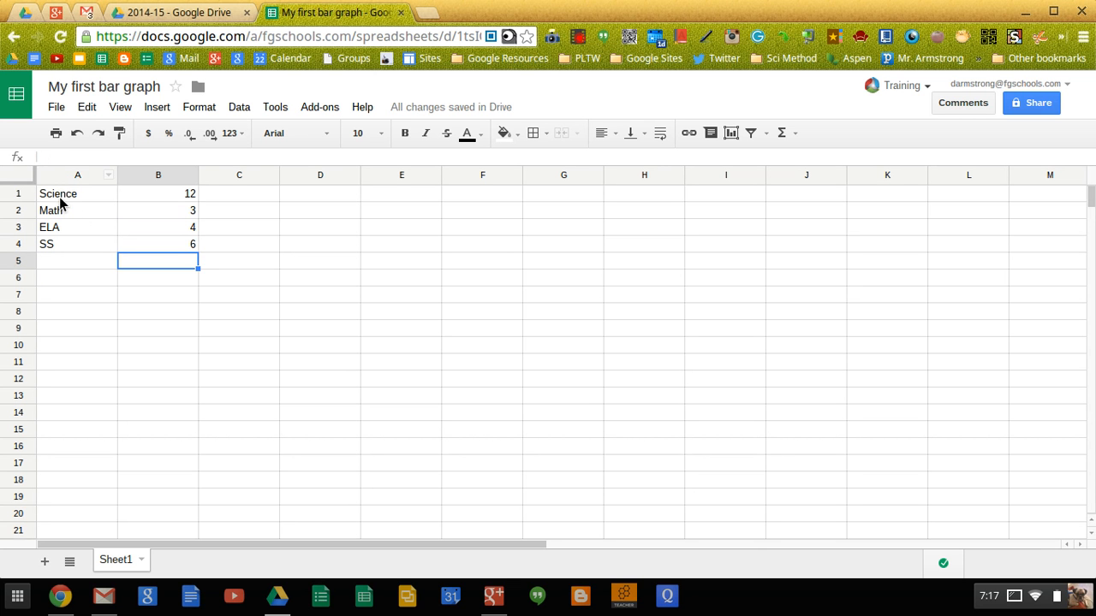
- Apply borders to every cell of the table A1:B4
drag(60, 196, 145, 247)
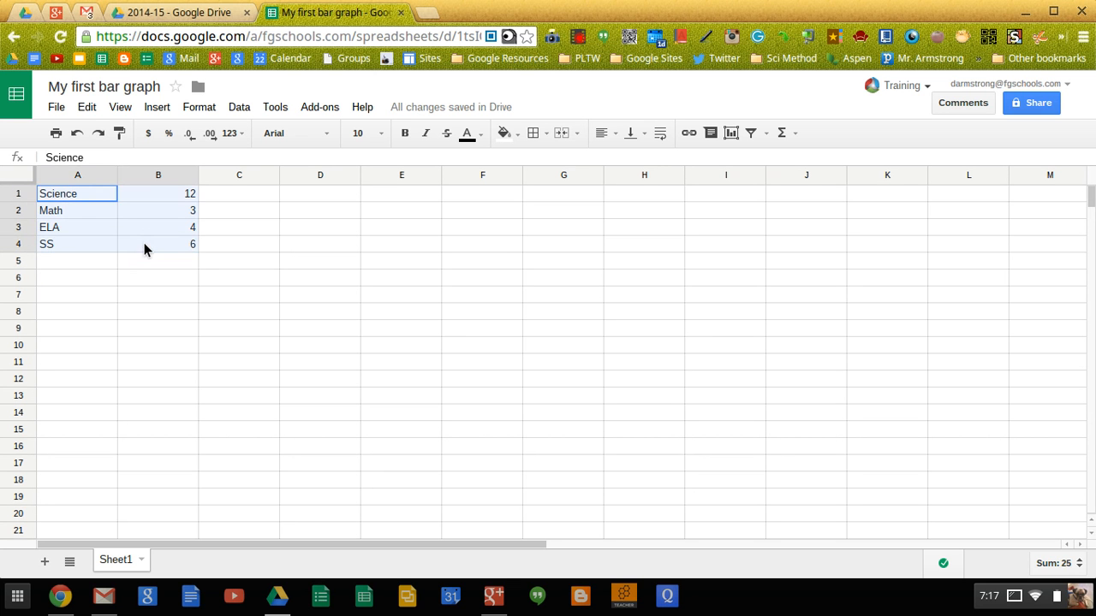
click(532, 135)
click(541, 165)
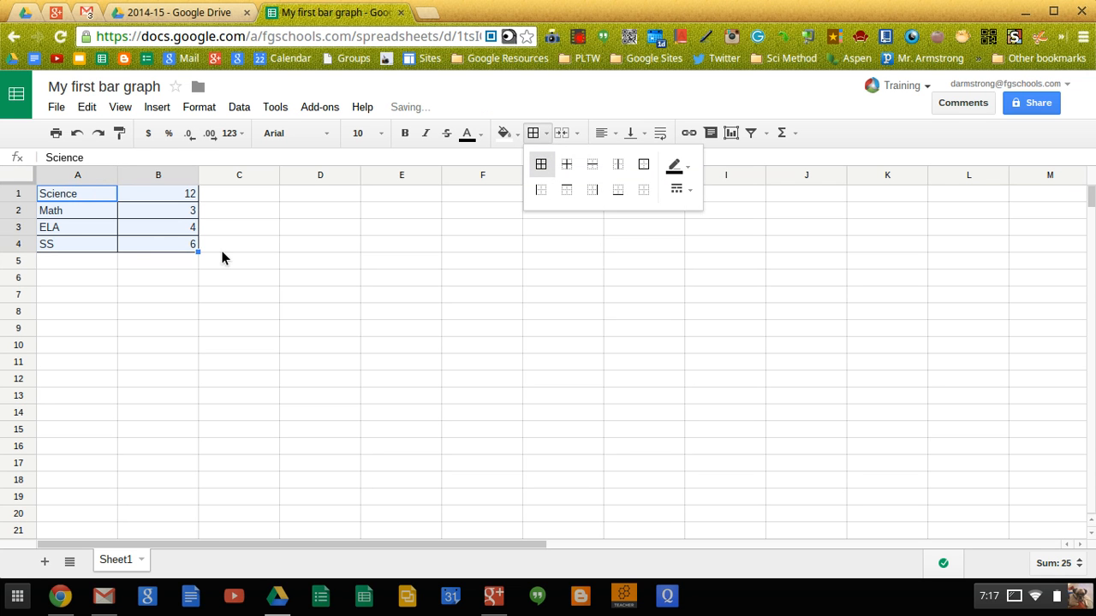
- Insert a chart from the table with rows and columns switched so each subject is its own bar
click(157, 108)
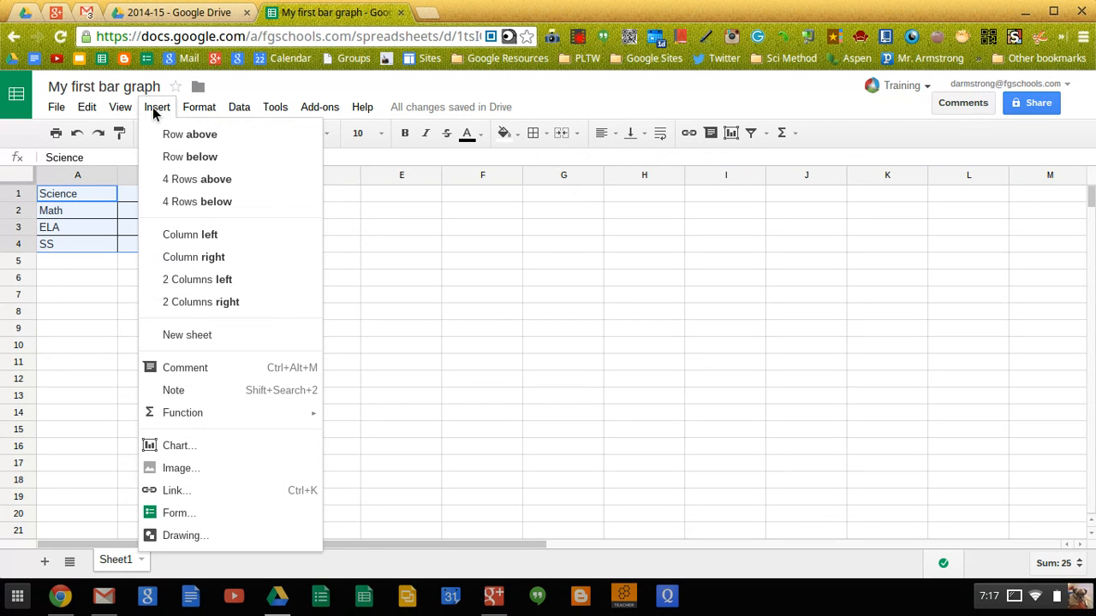
click(177, 447)
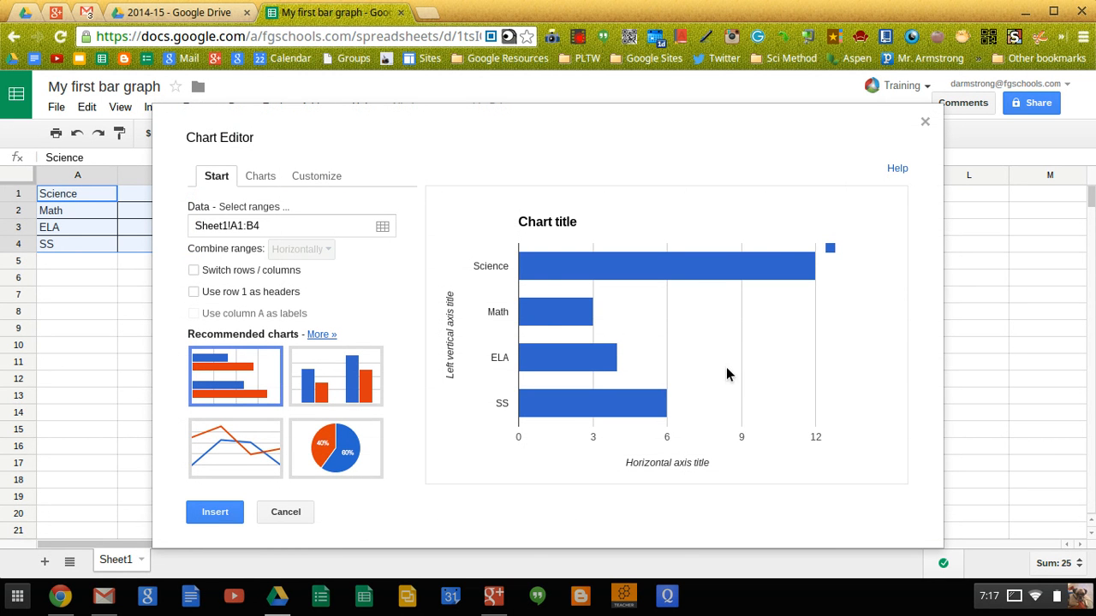
mouse_move(570, 319)
click(194, 293)
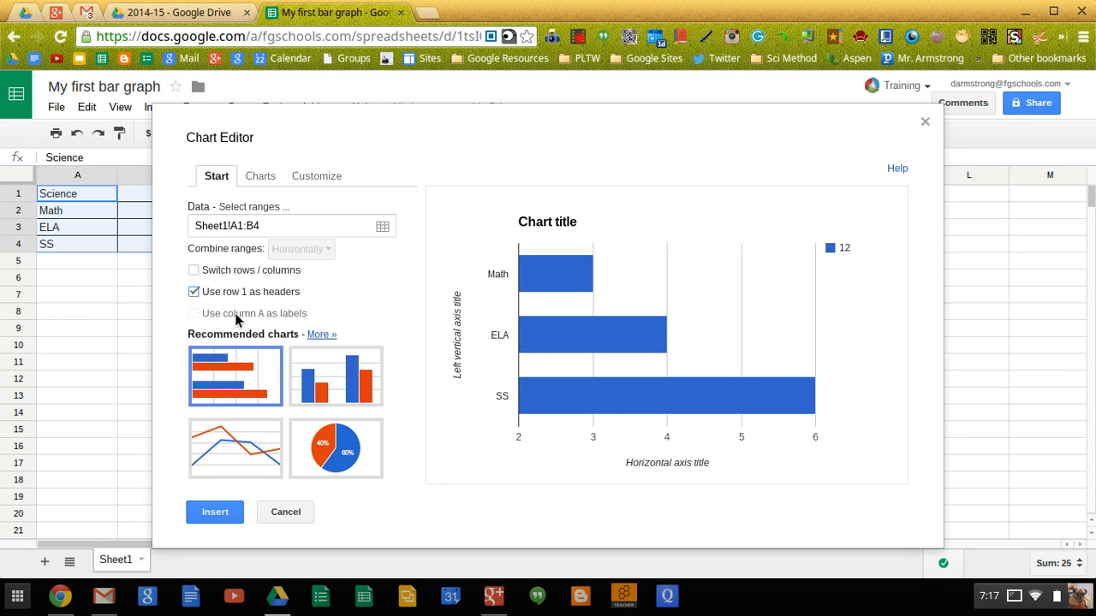
click(193, 270)
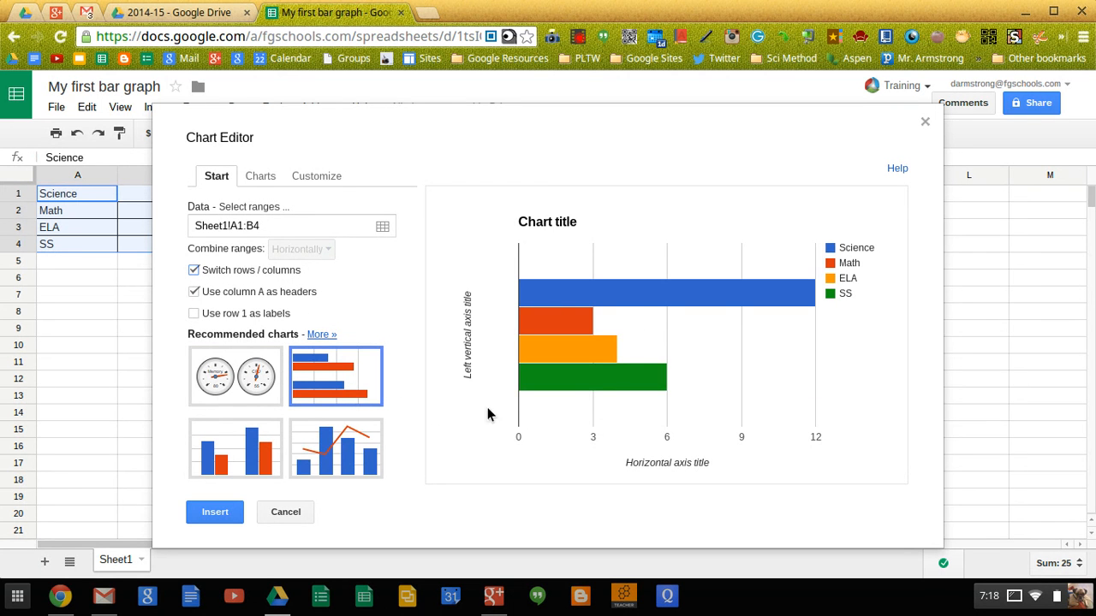
mouse_move(562, 349)
- Set the chart title text to 'Students Favorite Subject'
click(317, 181)
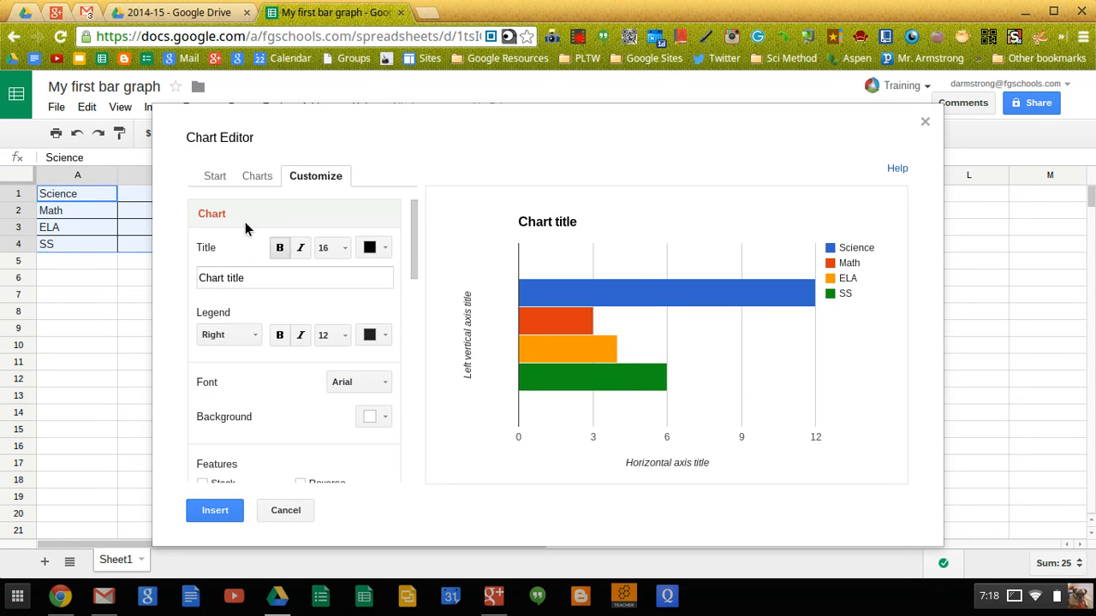
click(252, 278)
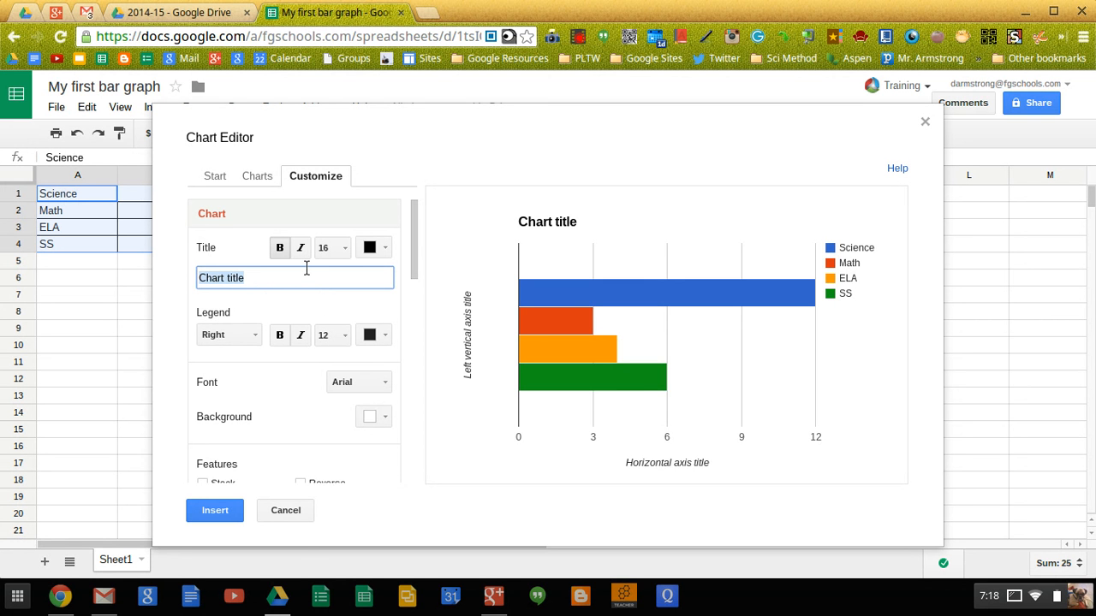
text(Students Fav)
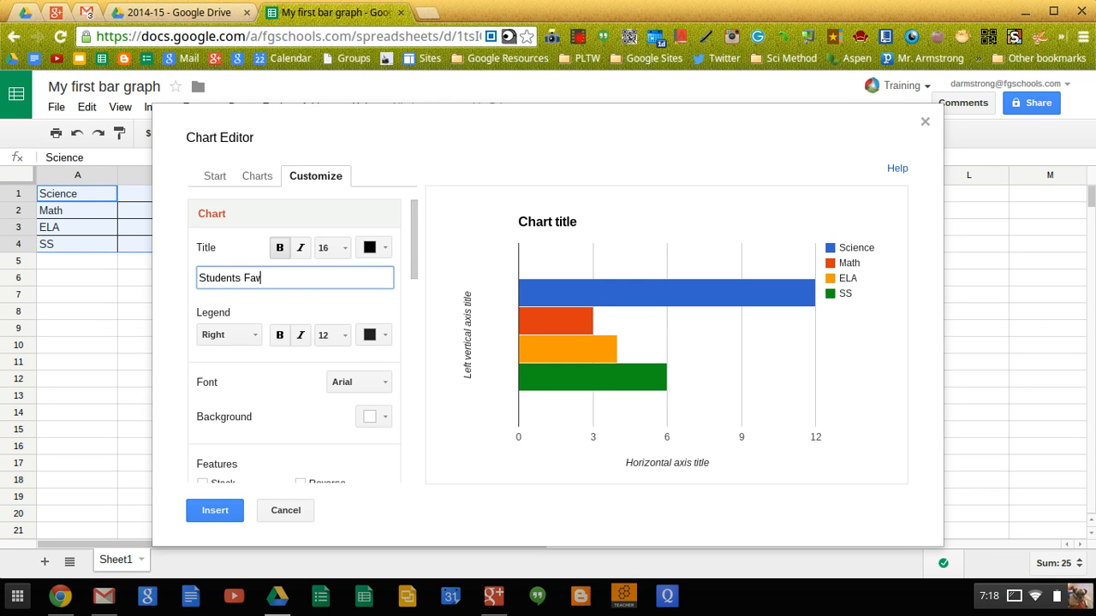
text(orite Subject)
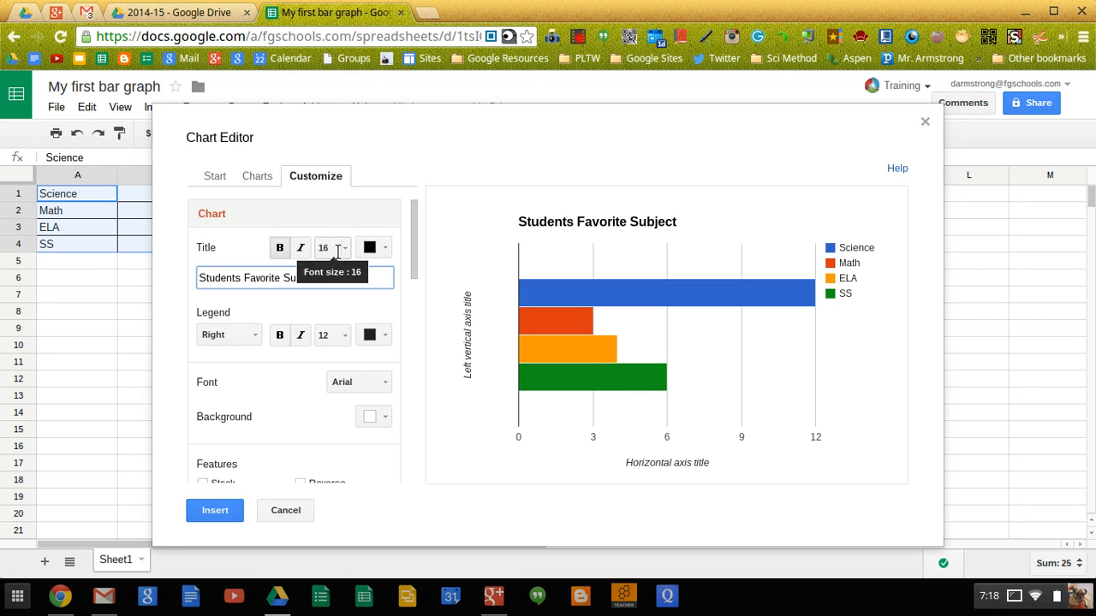
- Make the title italic and colour it black after trying red and orange
click(300, 248)
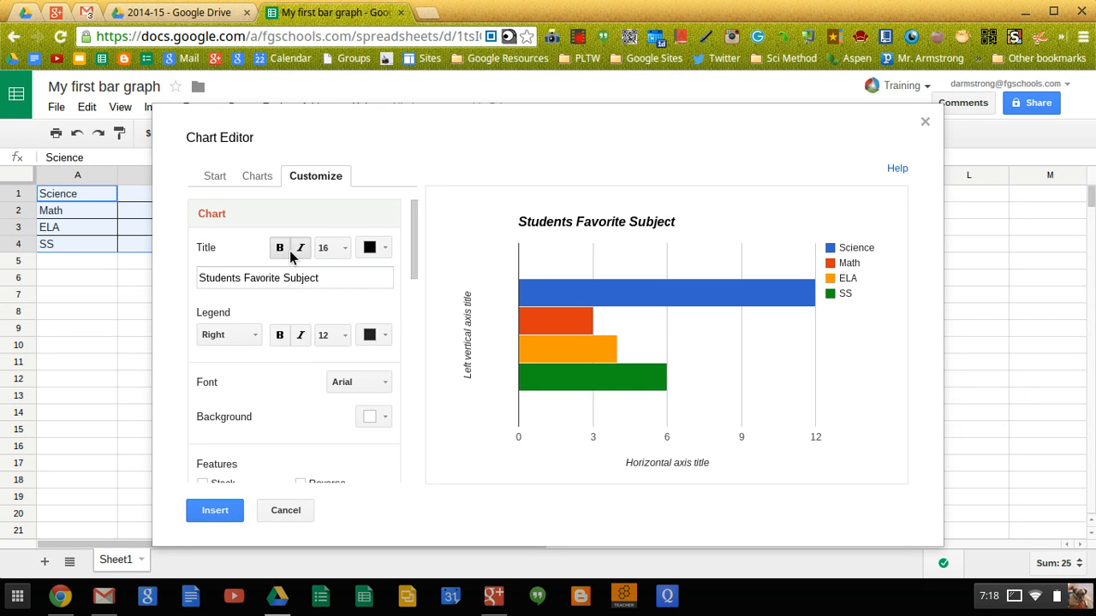
click(301, 248)
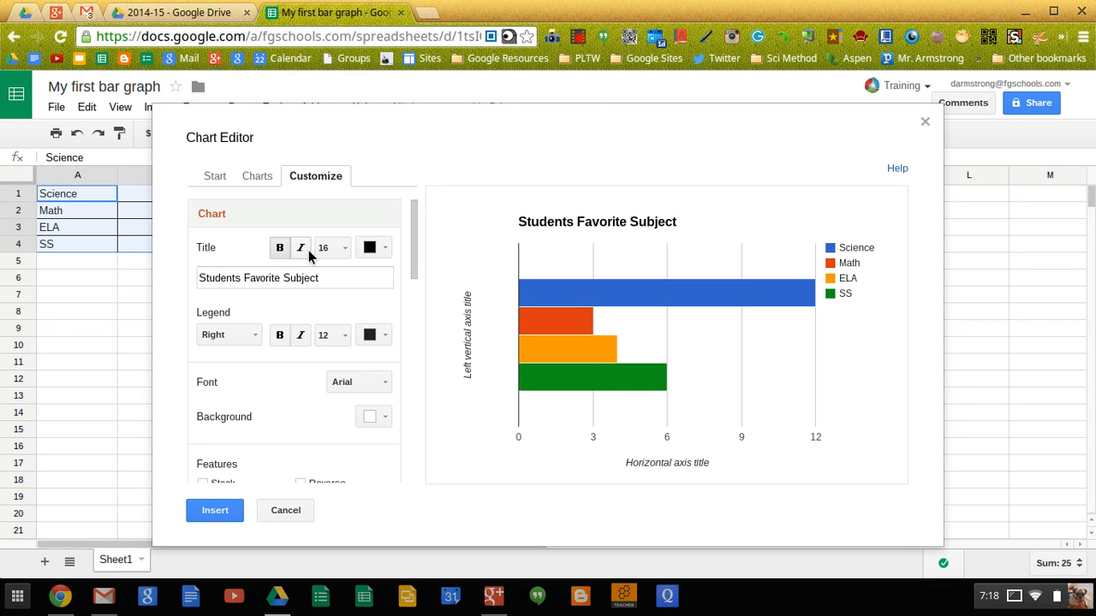
click(307, 250)
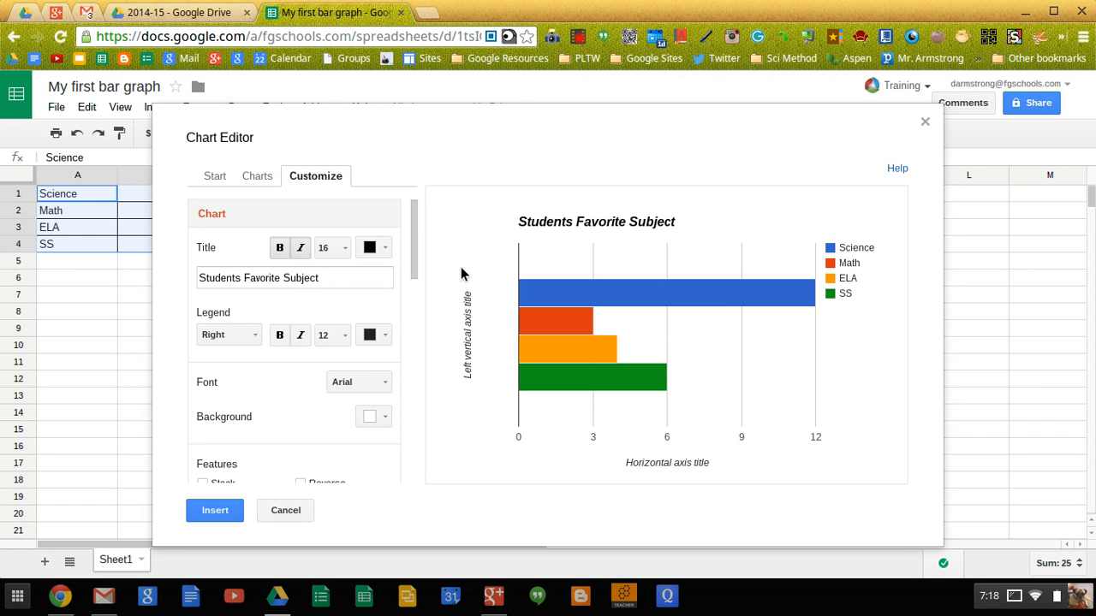
click(382, 248)
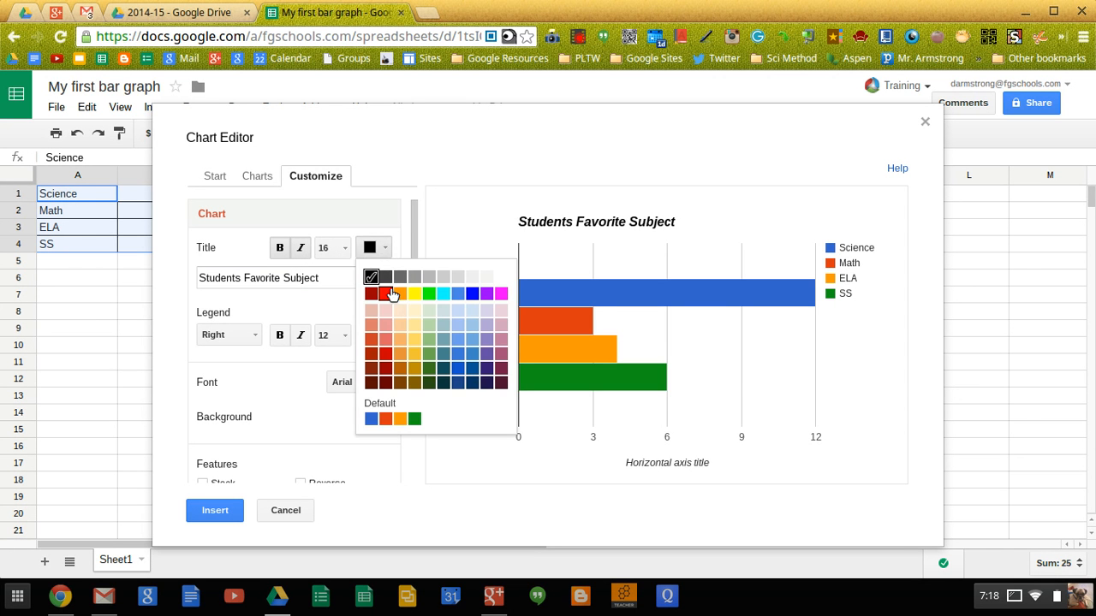
click(386, 294)
click(382, 249)
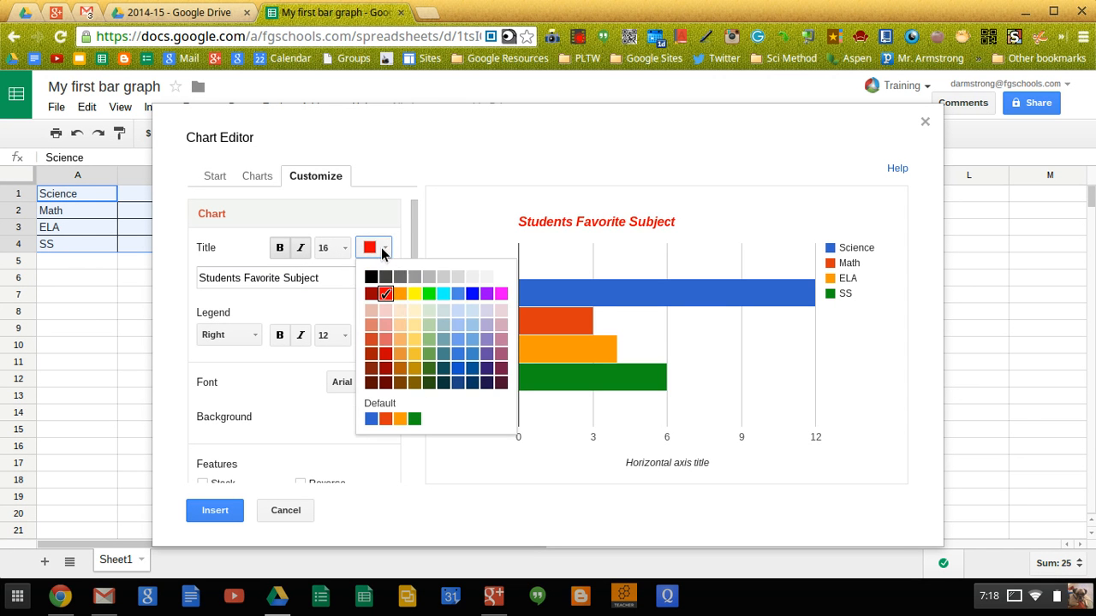
click(405, 294)
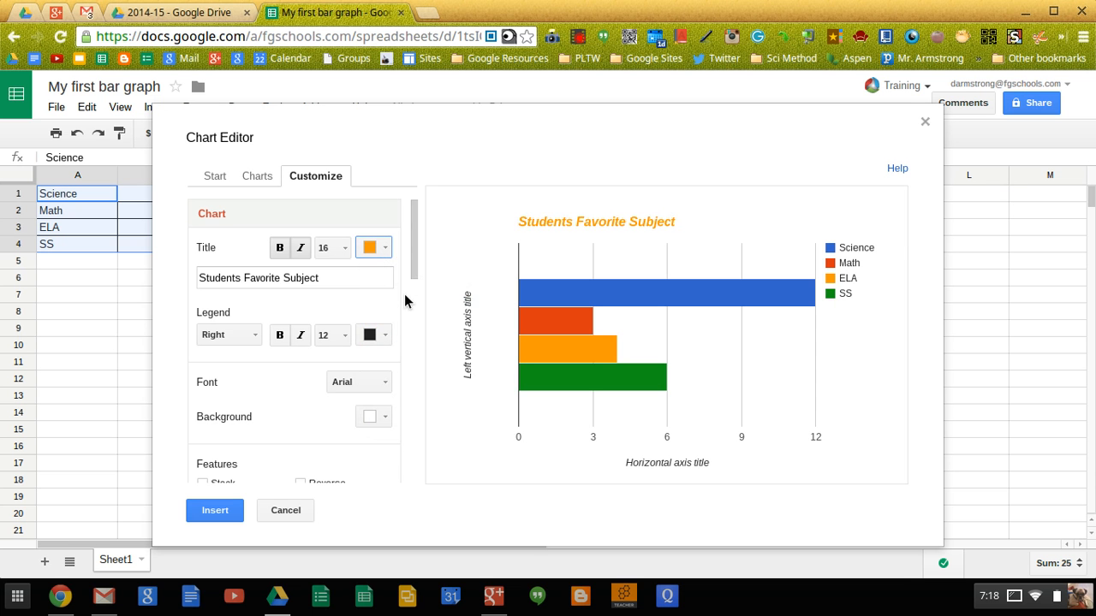
click(382, 248)
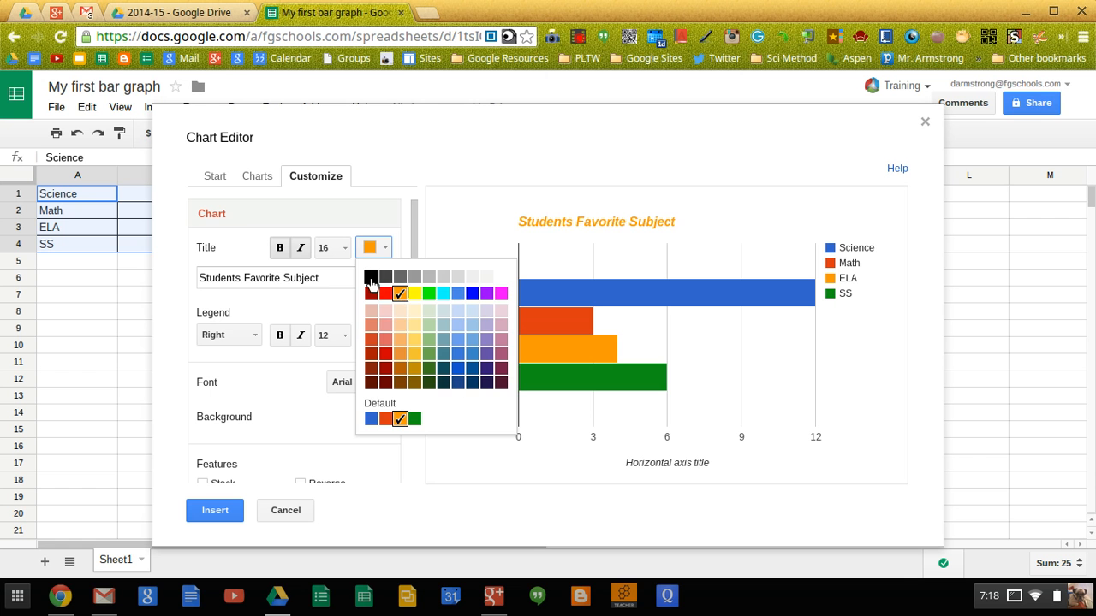
click(371, 277)
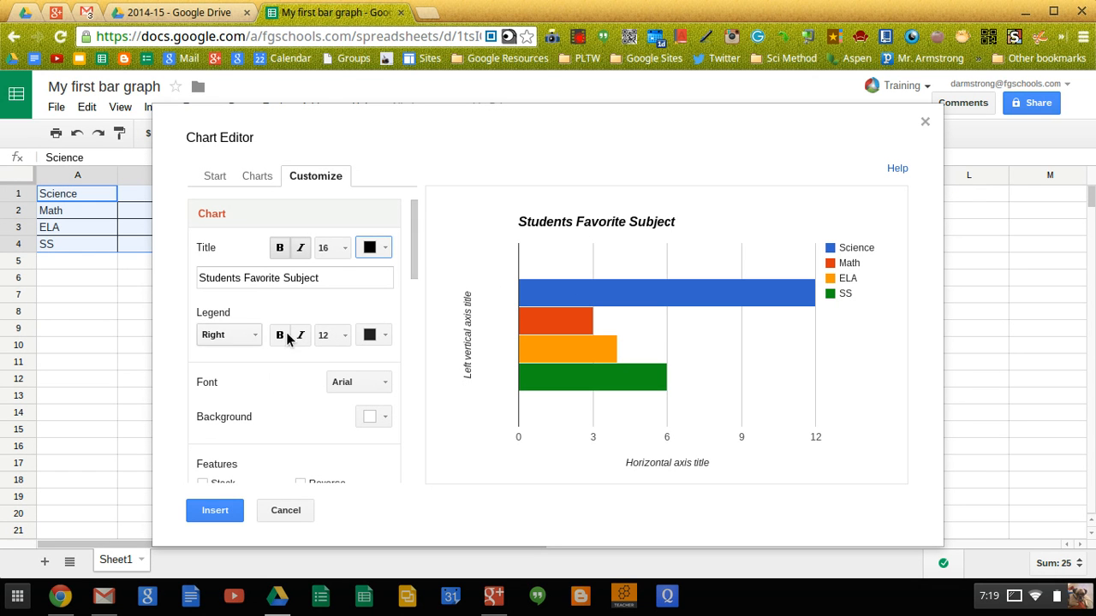
- Try the legend at bottom, top and inside, then put it back on the right
click(256, 340)
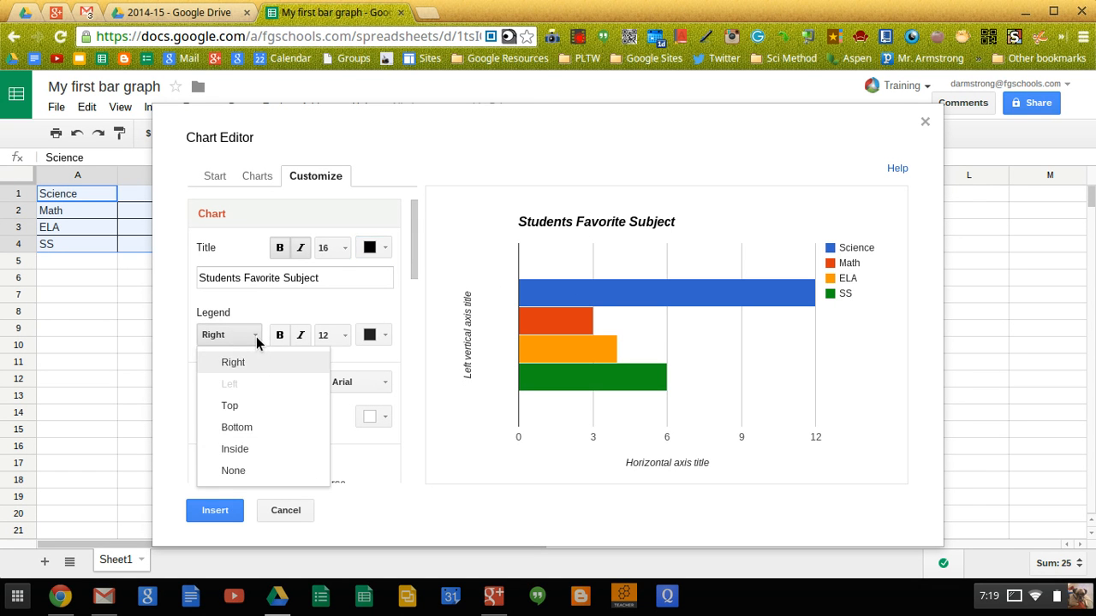
click(253, 426)
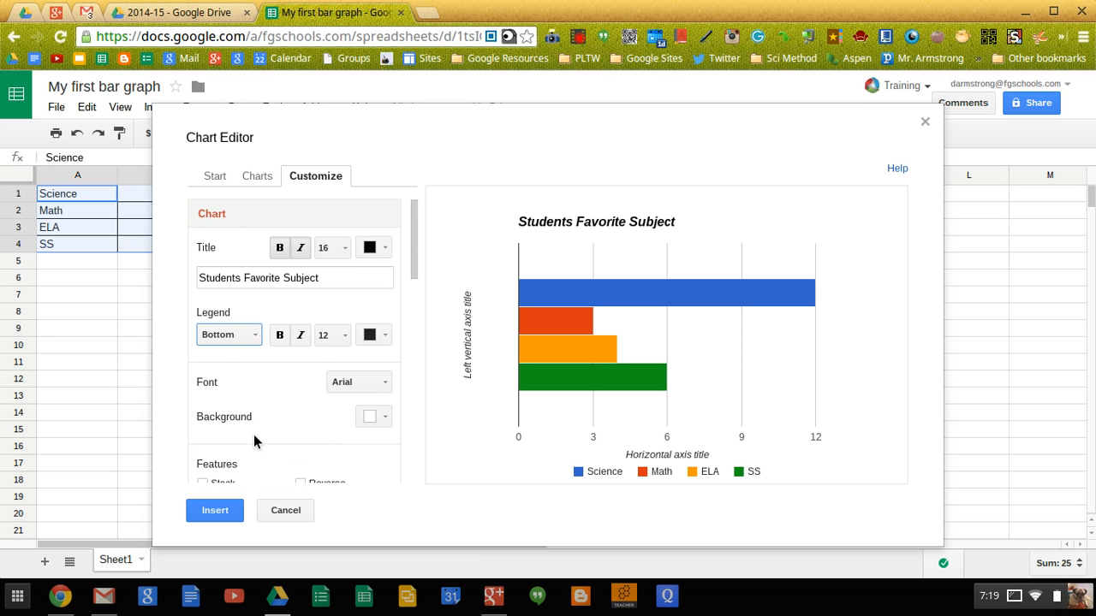
click(257, 340)
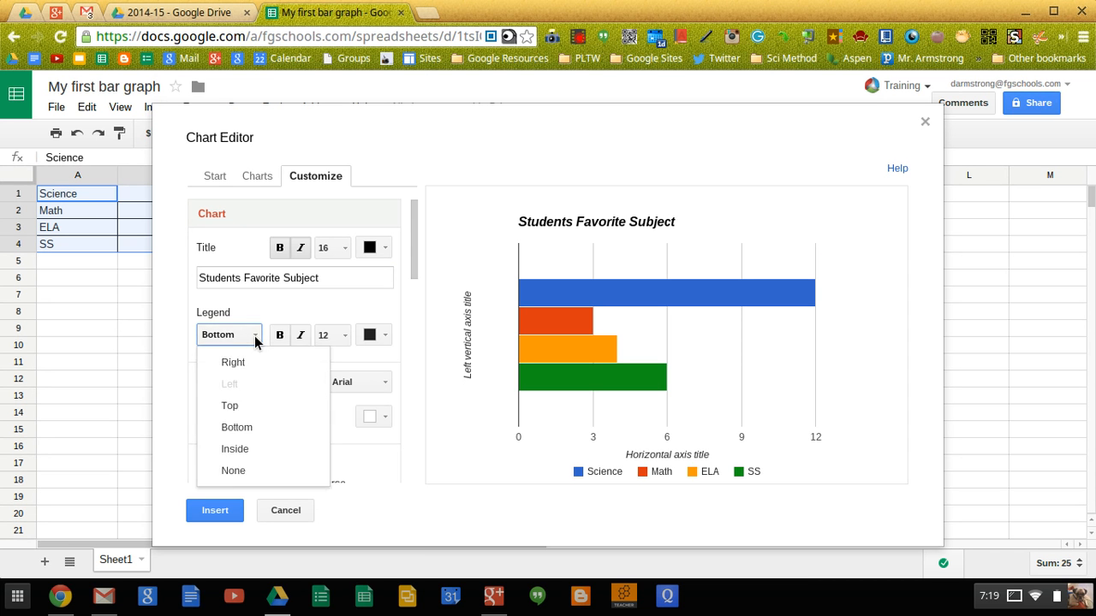
click(232, 408)
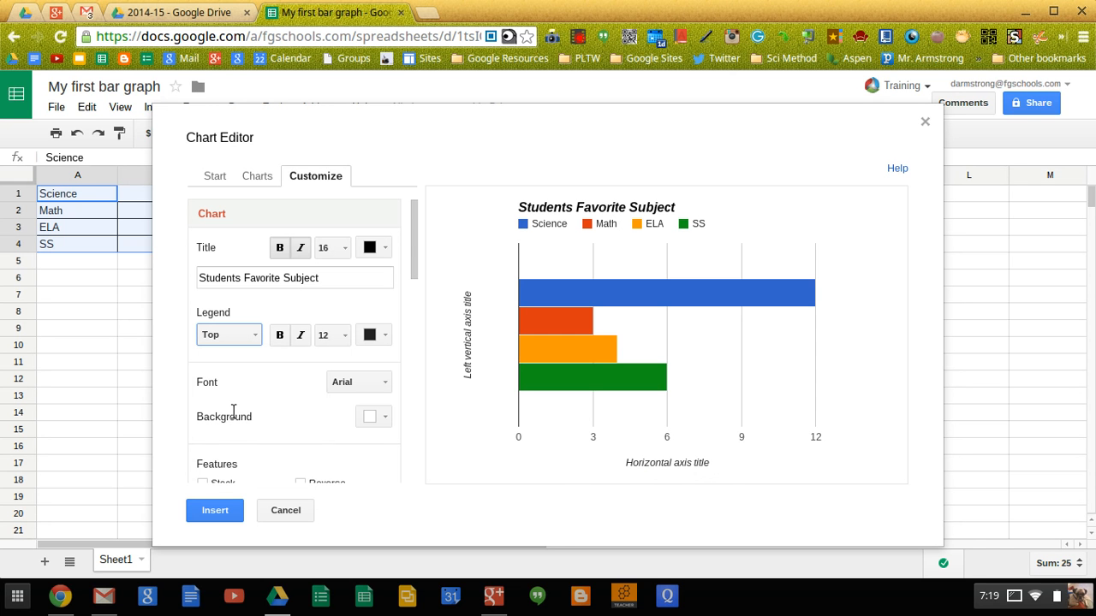
click(257, 340)
click(239, 453)
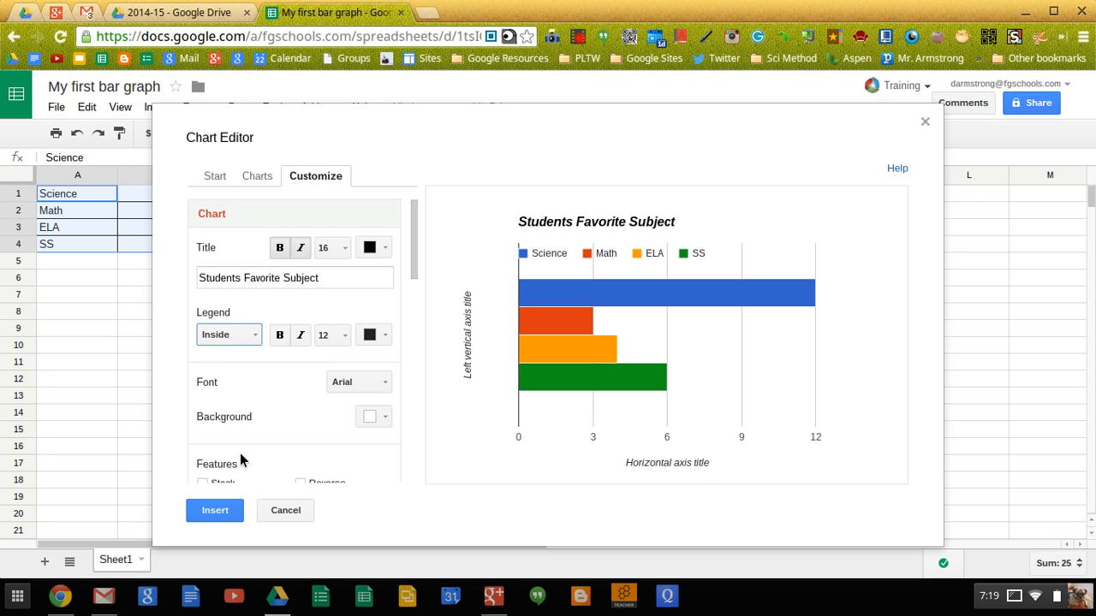
click(248, 336)
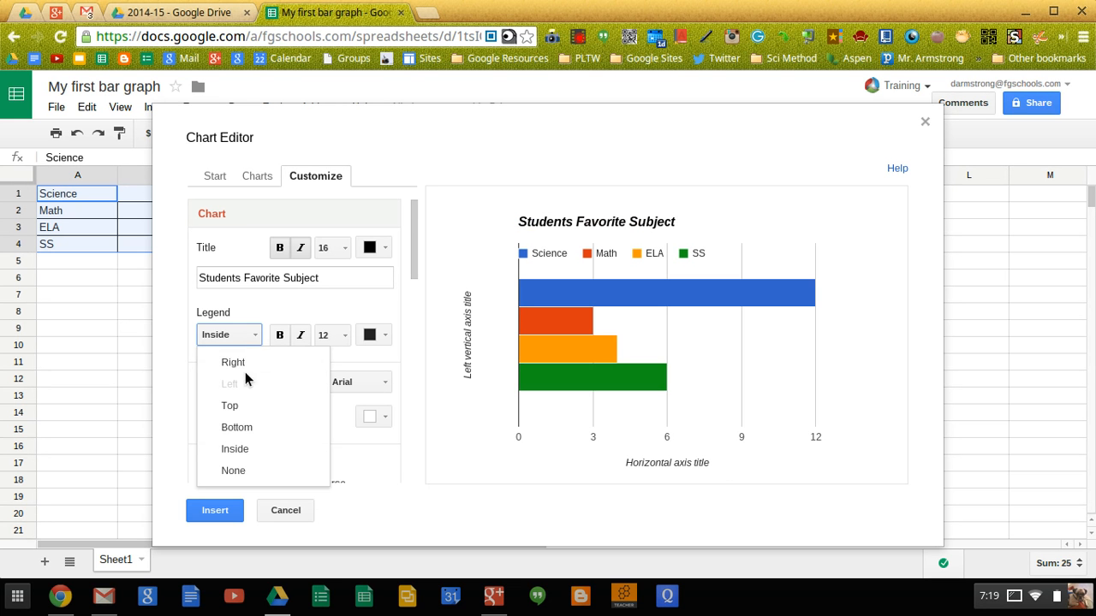
click(244, 370)
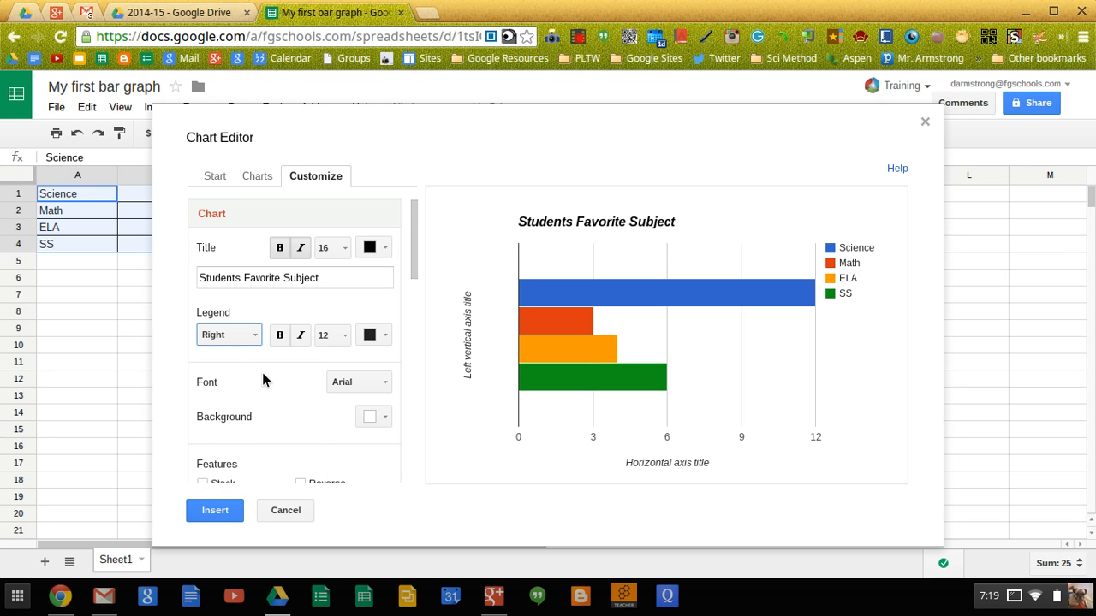
- Set the chart font to Georgia
scroll(262, 377, down, 3)
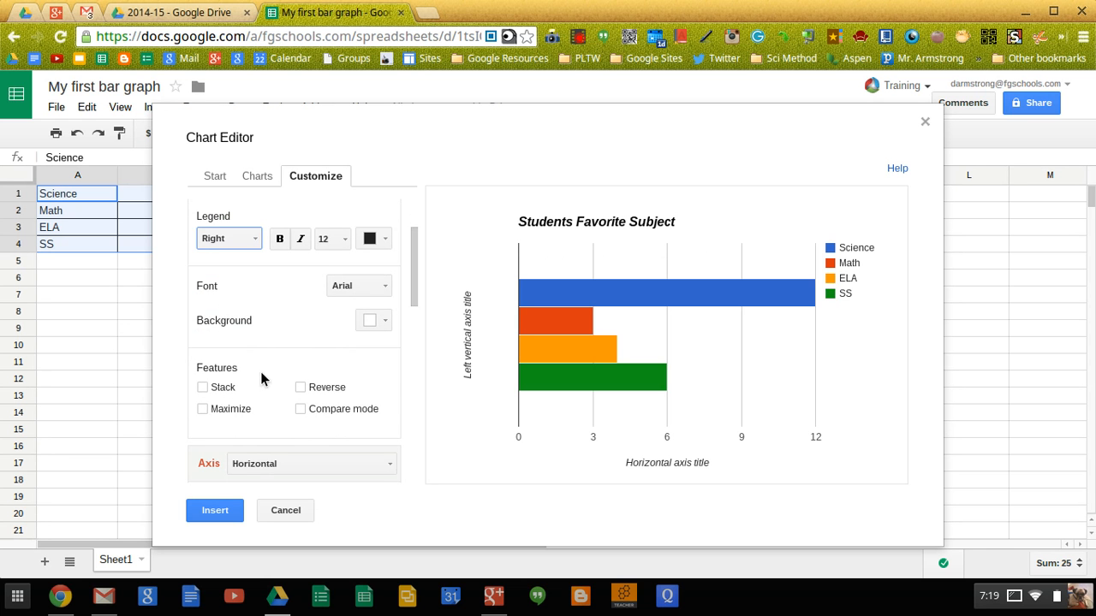
click(383, 286)
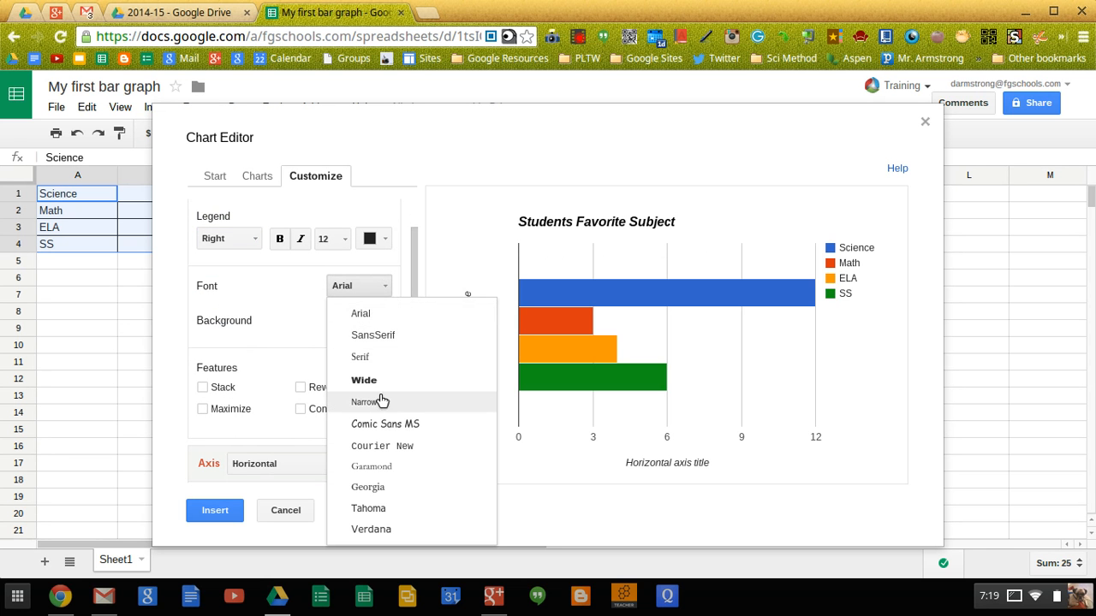
click(386, 488)
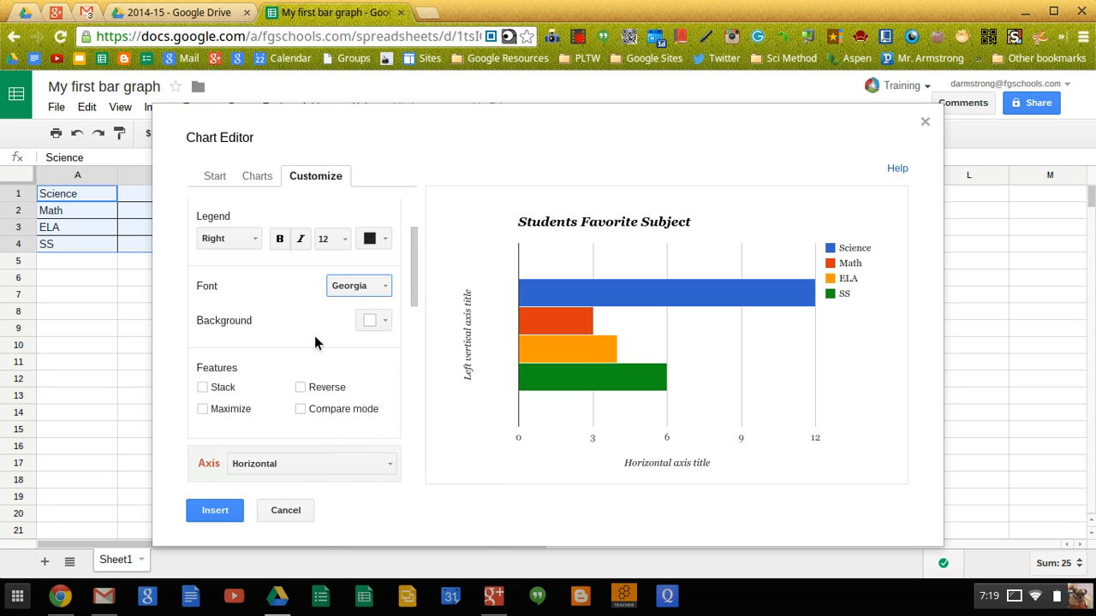
scroll(315, 341, down, 1)
- Set the chart background colour to a light yellow swatch
click(385, 297)
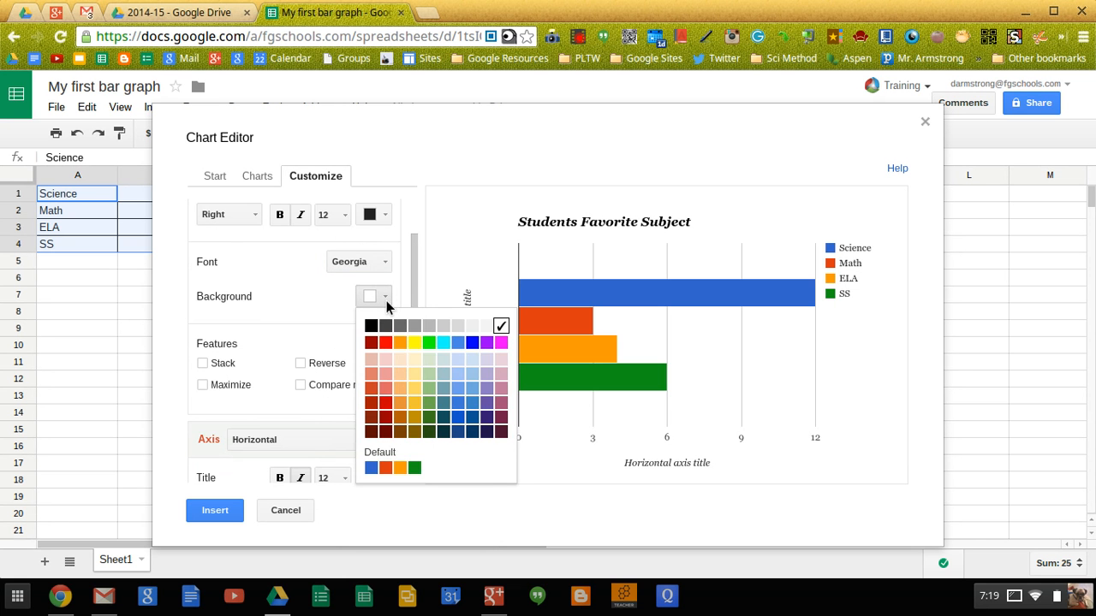
click(415, 375)
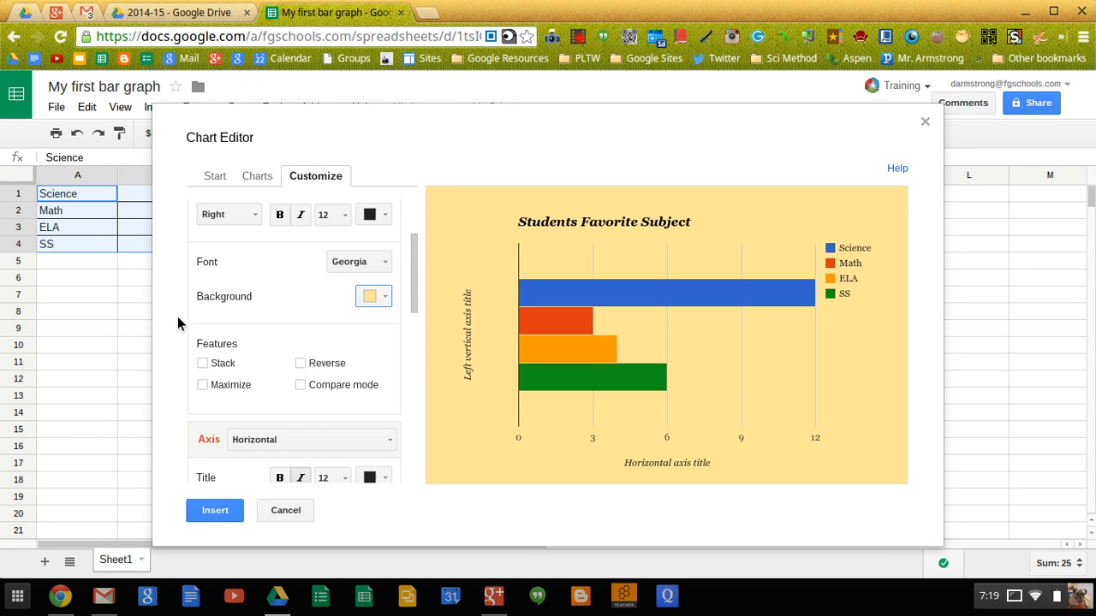
scroll(330, 399, down, 3)
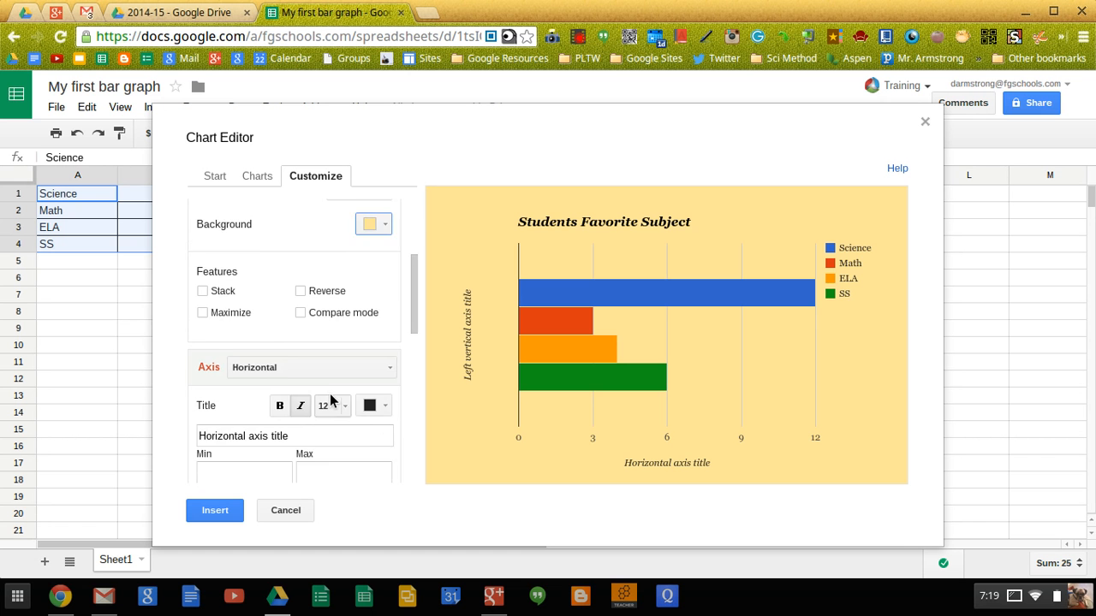
scroll(330, 399, down, 1)
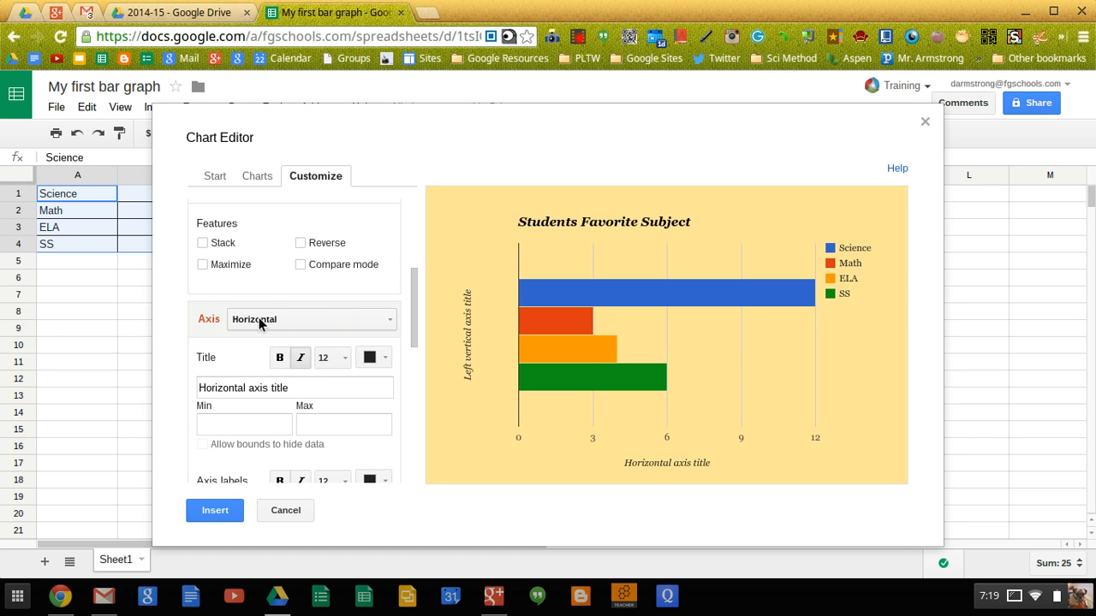
- Replace the horizontal axis title with 'Favorite Number'
click(300, 389)
drag(296, 389, 187, 390)
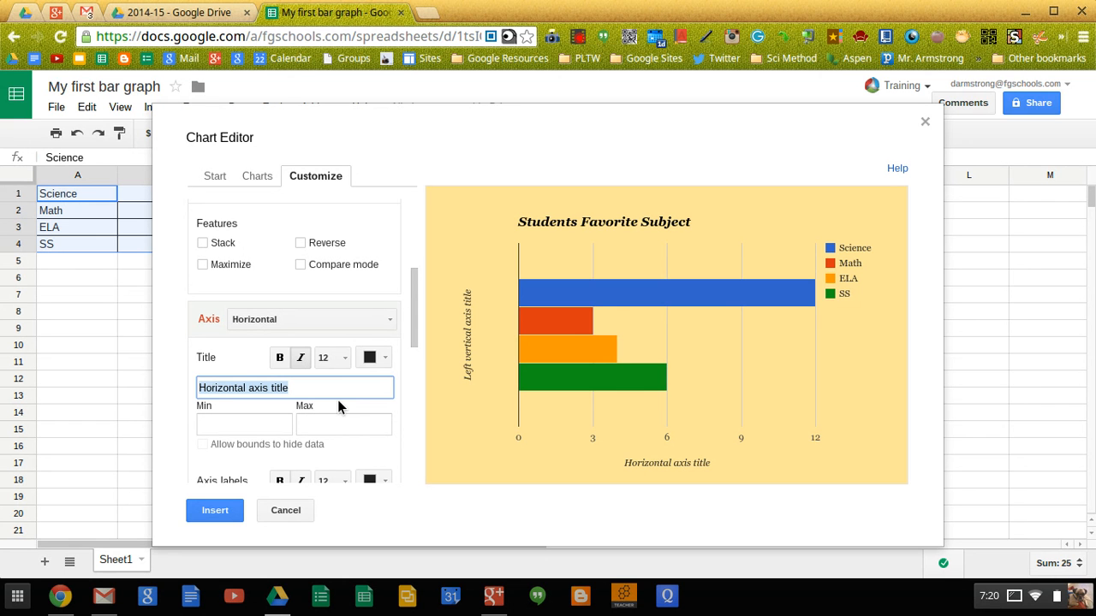
text(Fa)
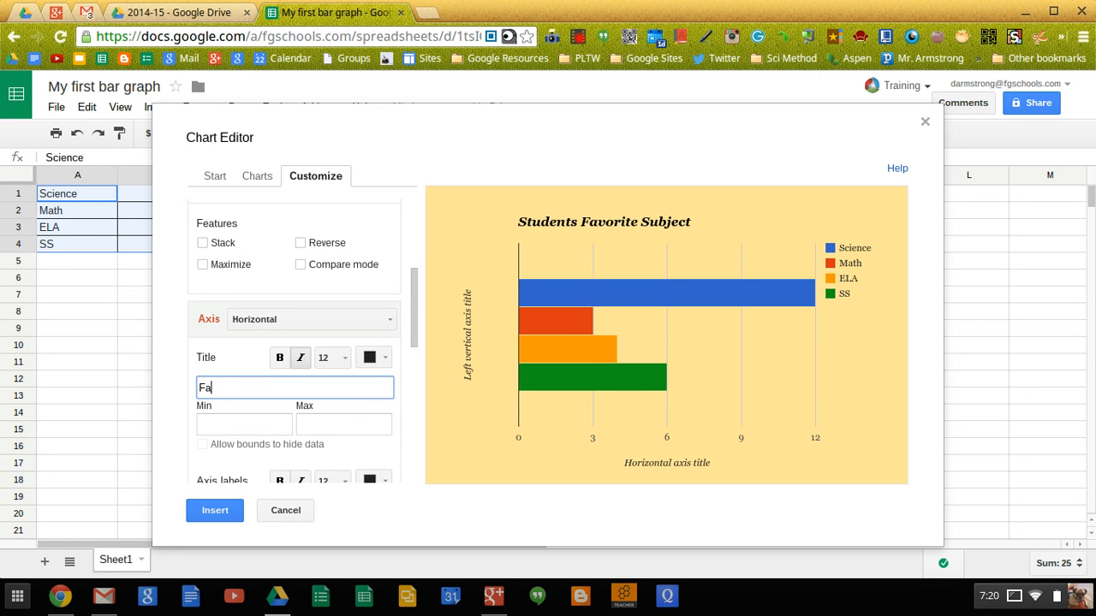
text(vorite Number)
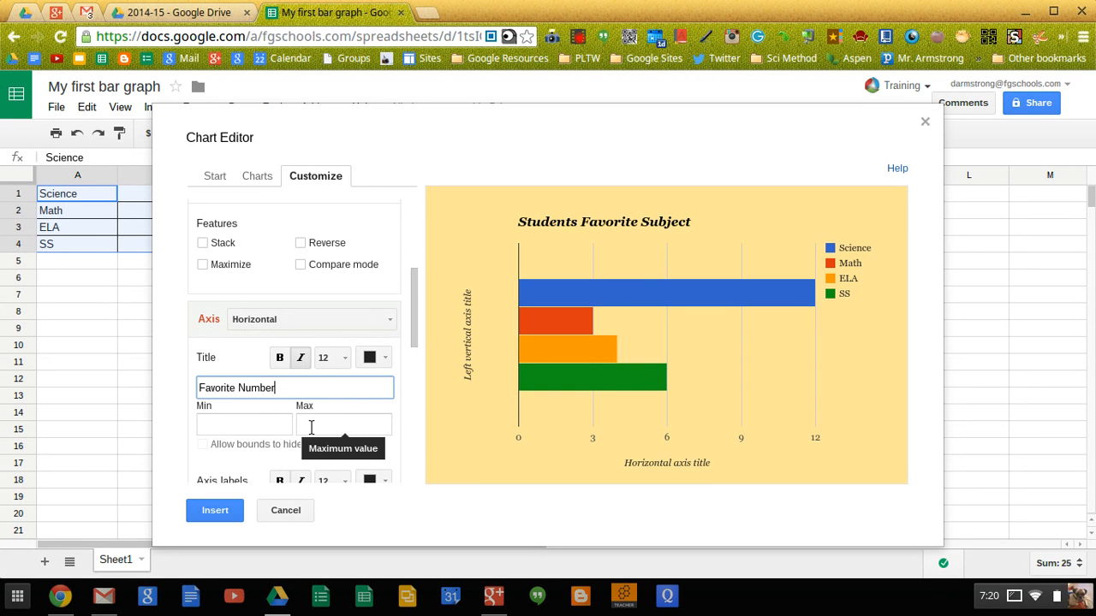
mouse_move(548, 391)
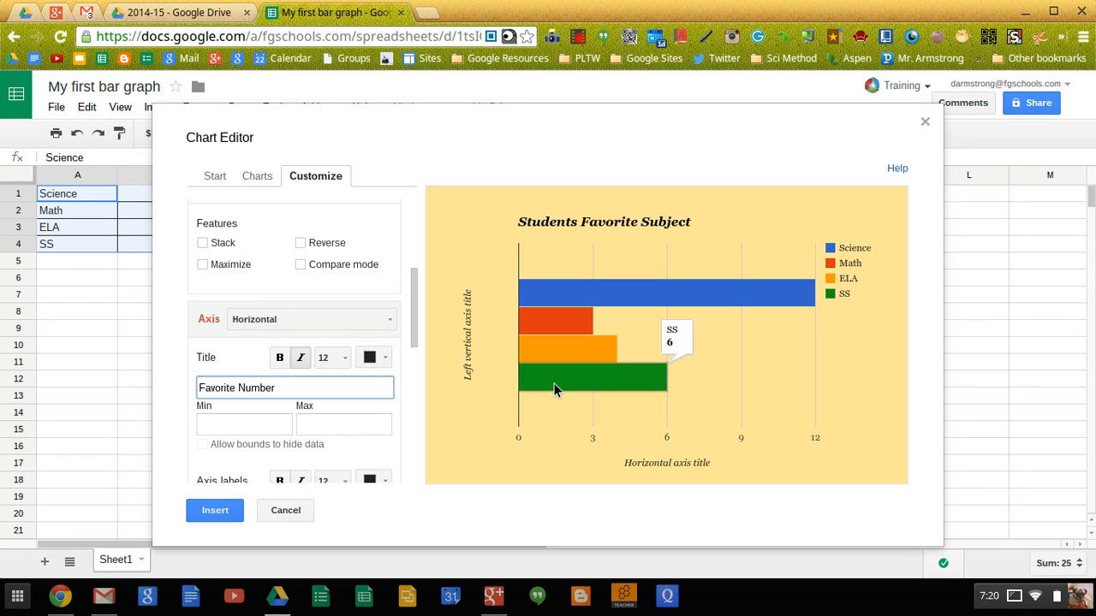
mouse_move(811, 301)
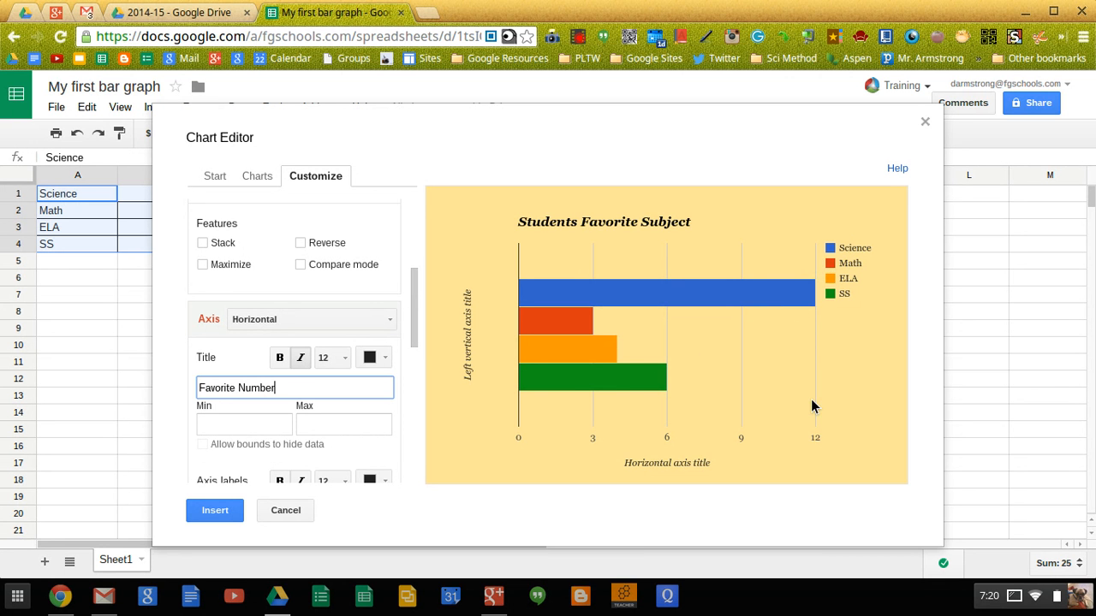
- Set the horizontal axis minimum to 0 and maximum to 14
click(249, 424)
text(0)
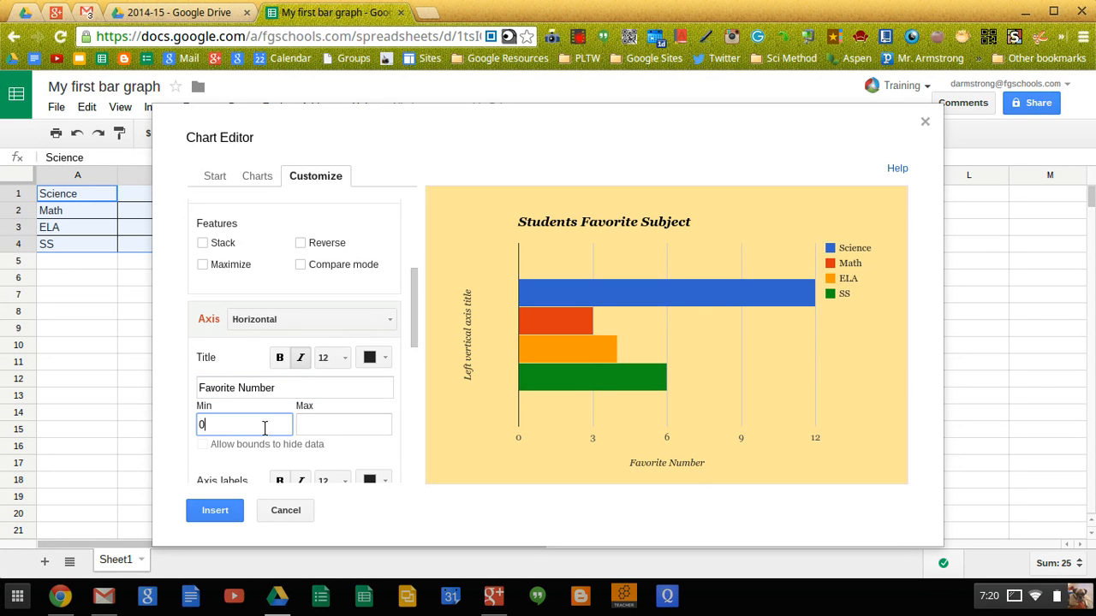
click(360, 431)
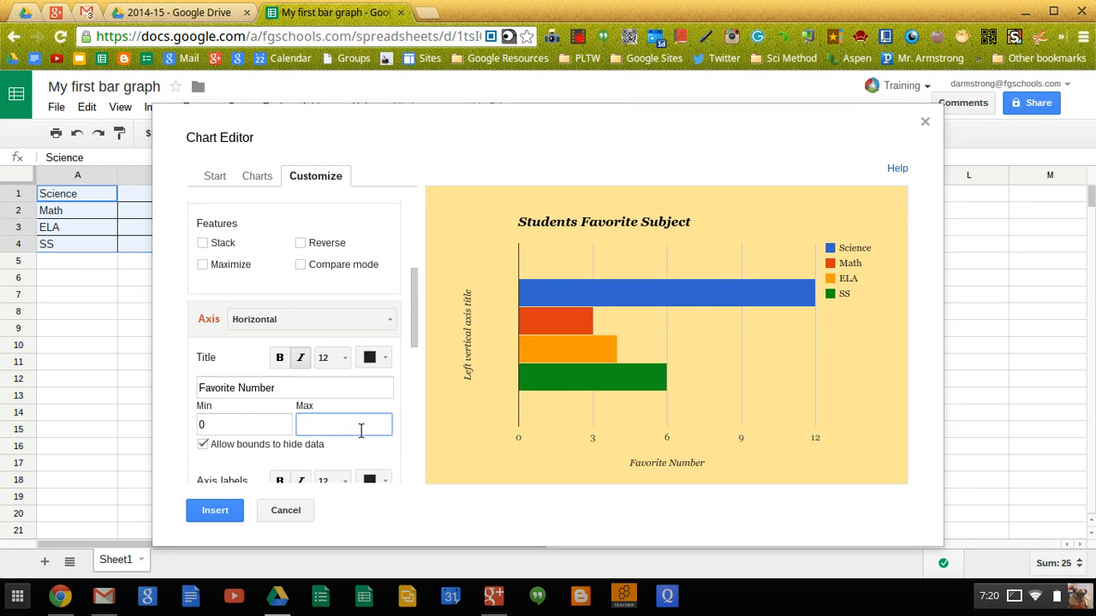
text(14)
scroll(345, 419, down, 2)
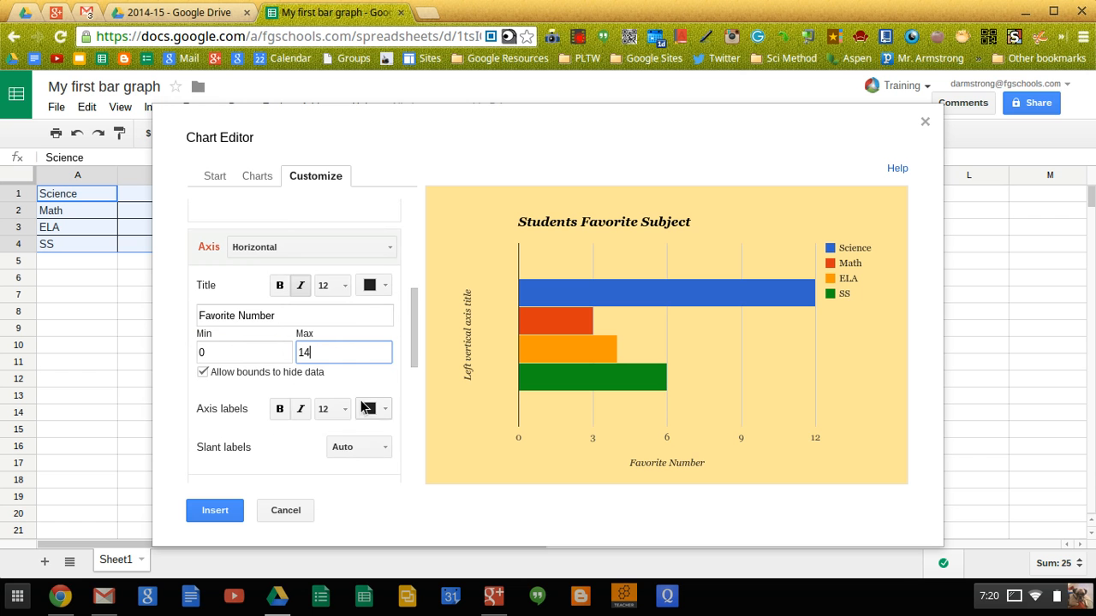
scroll(250, 414, up, 1)
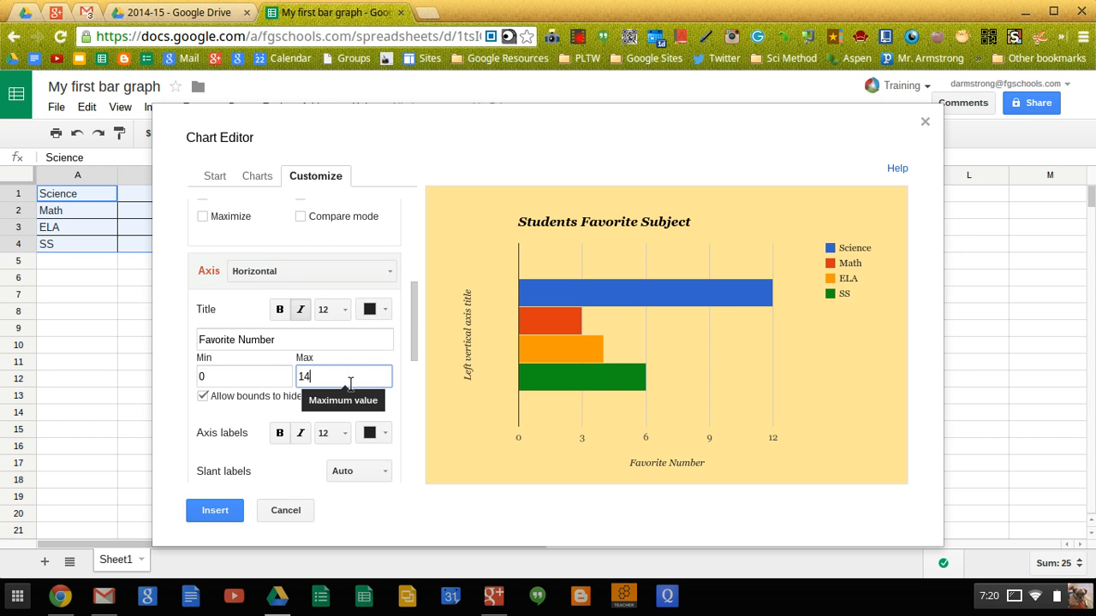
click(389, 272)
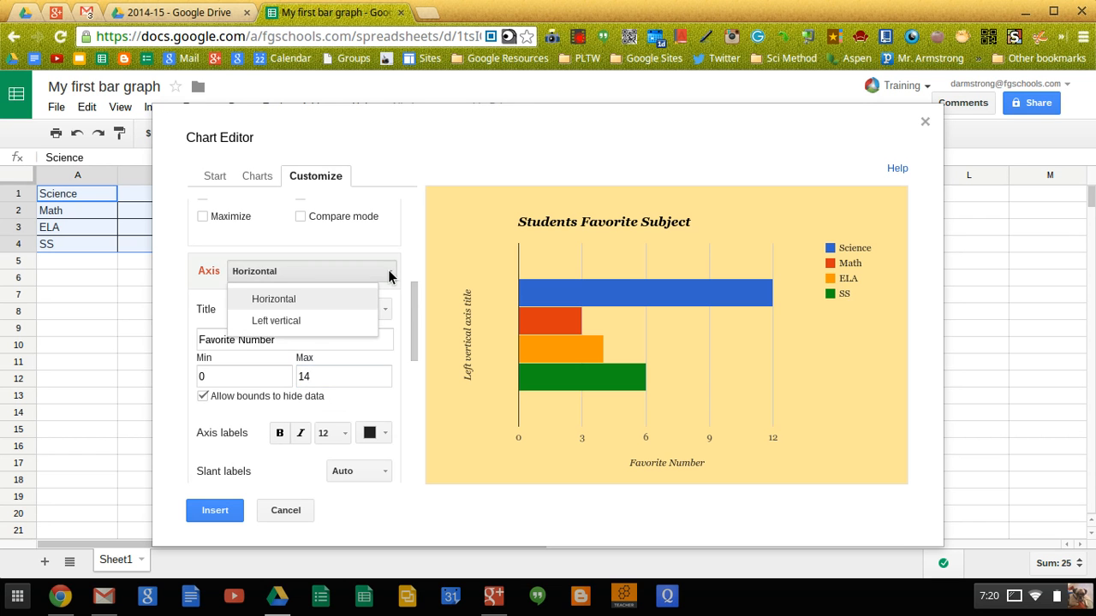
- Title the left vertical axis 'Subjects' and set its axis label font size to 14
click(314, 323)
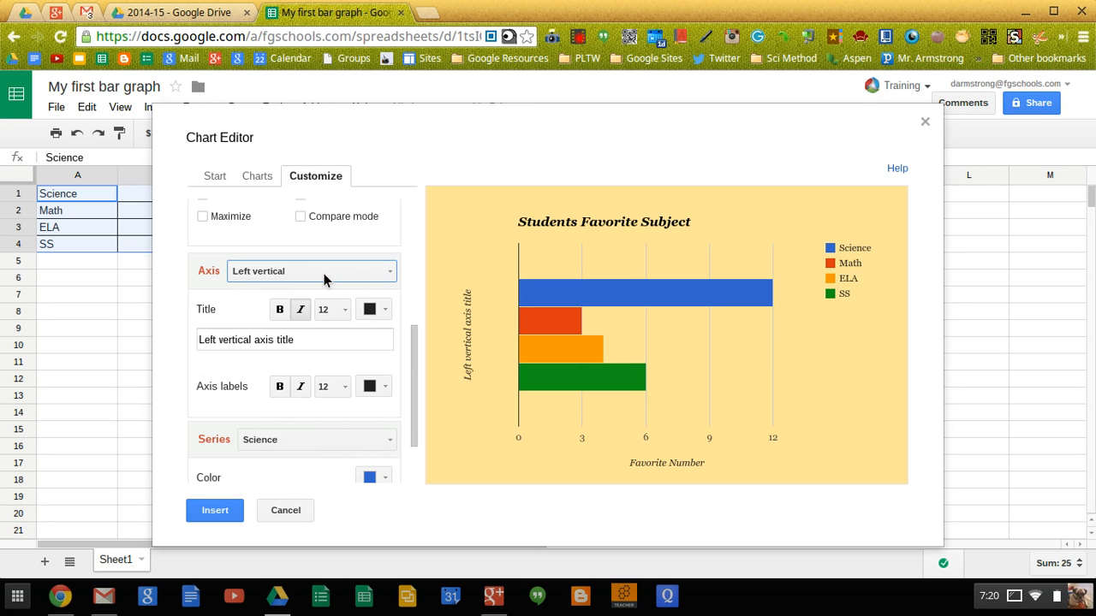
drag(304, 340, 179, 338)
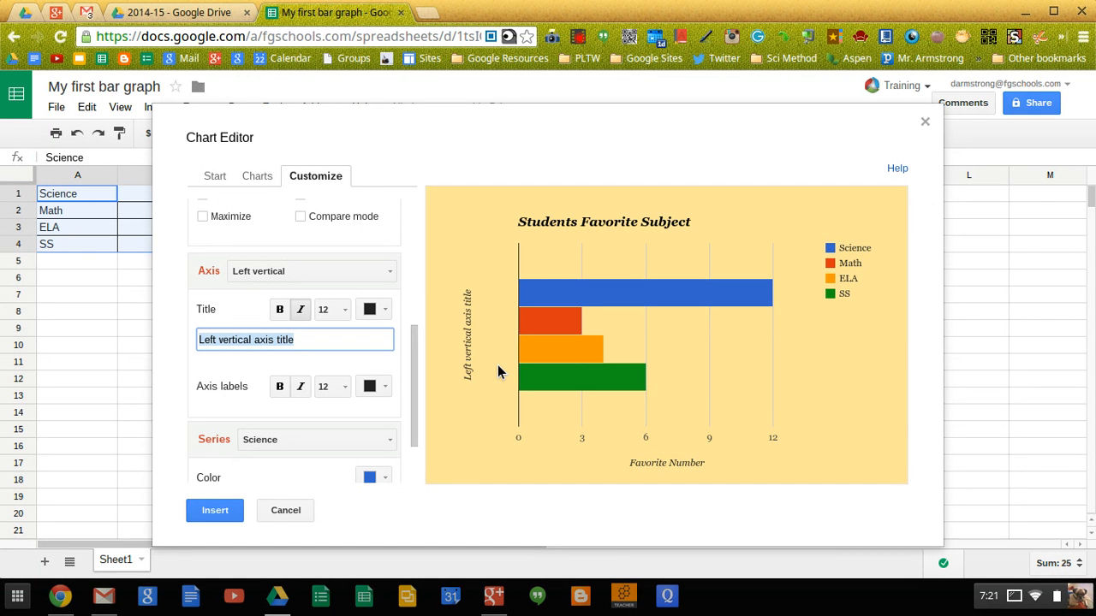
text(Sub)
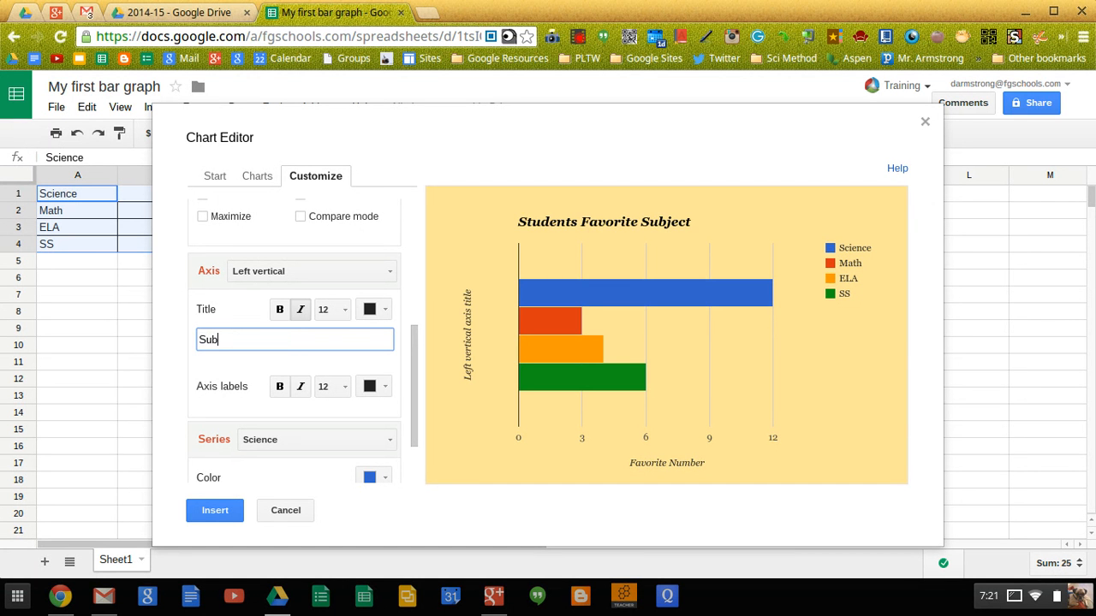
text(jects)
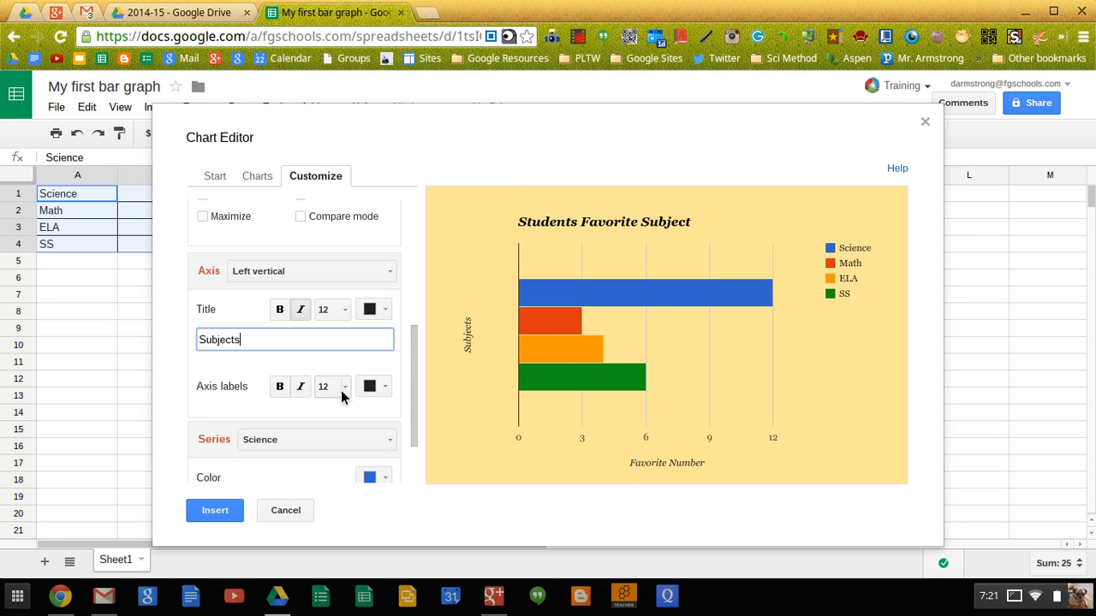
click(281, 387)
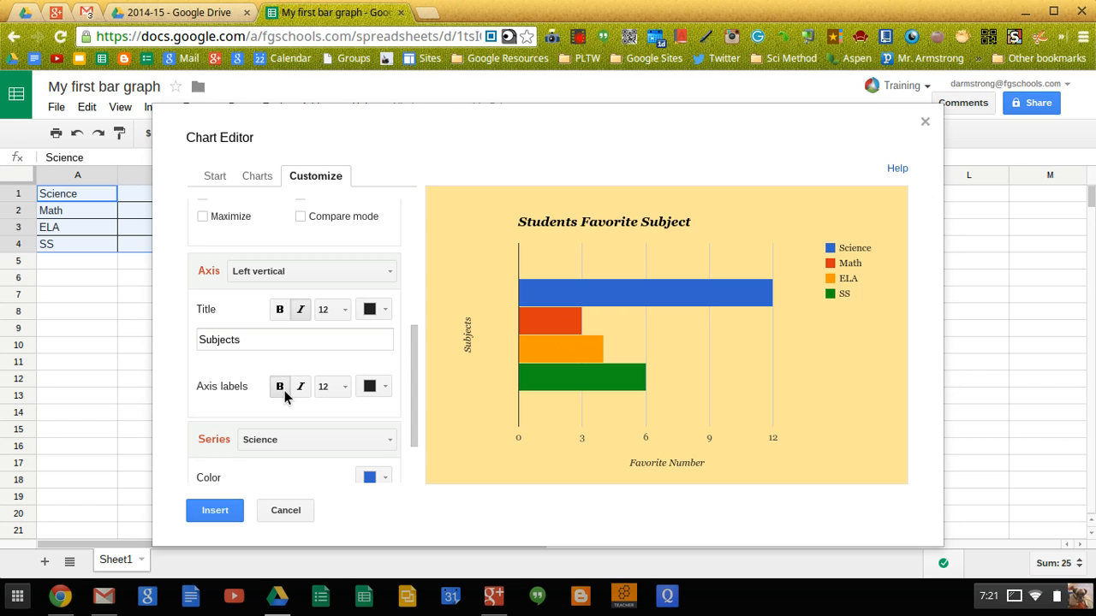
click(340, 387)
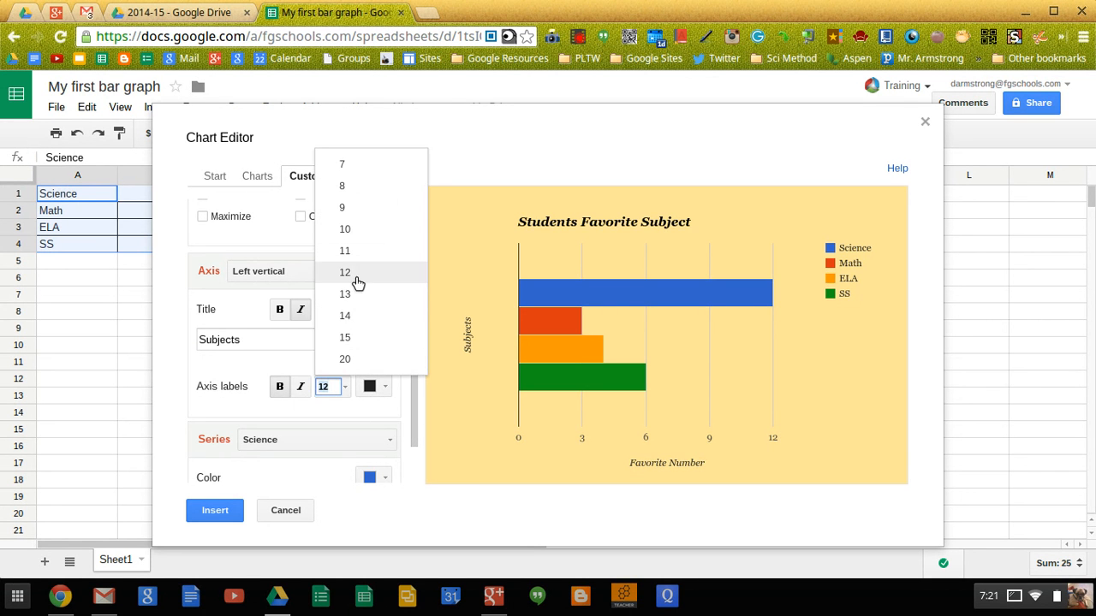
click(346, 316)
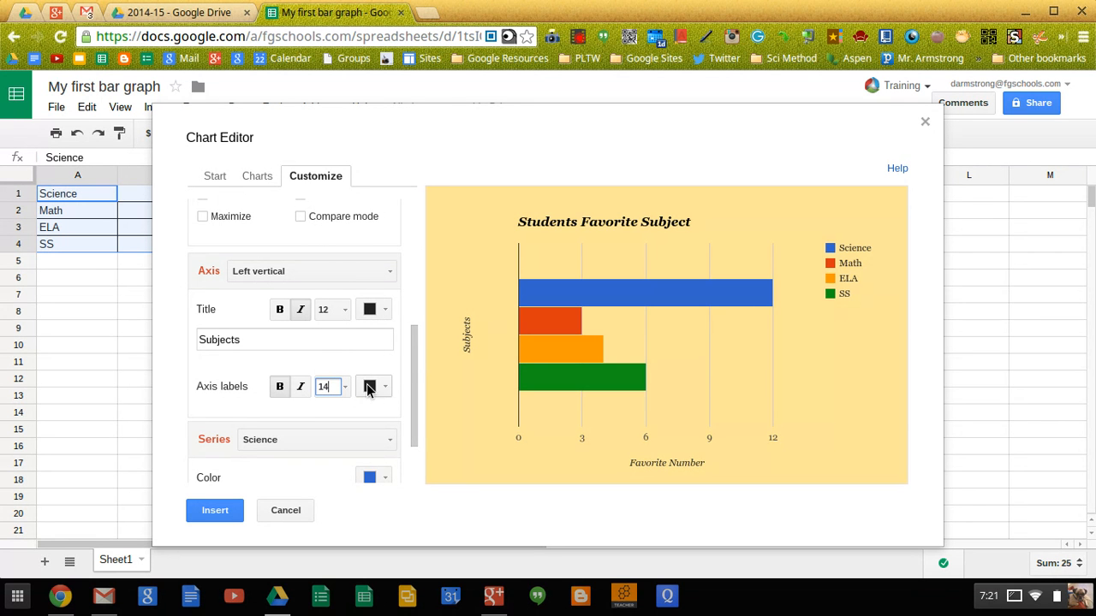
click(285, 398)
scroll(336, 405, down, 1)
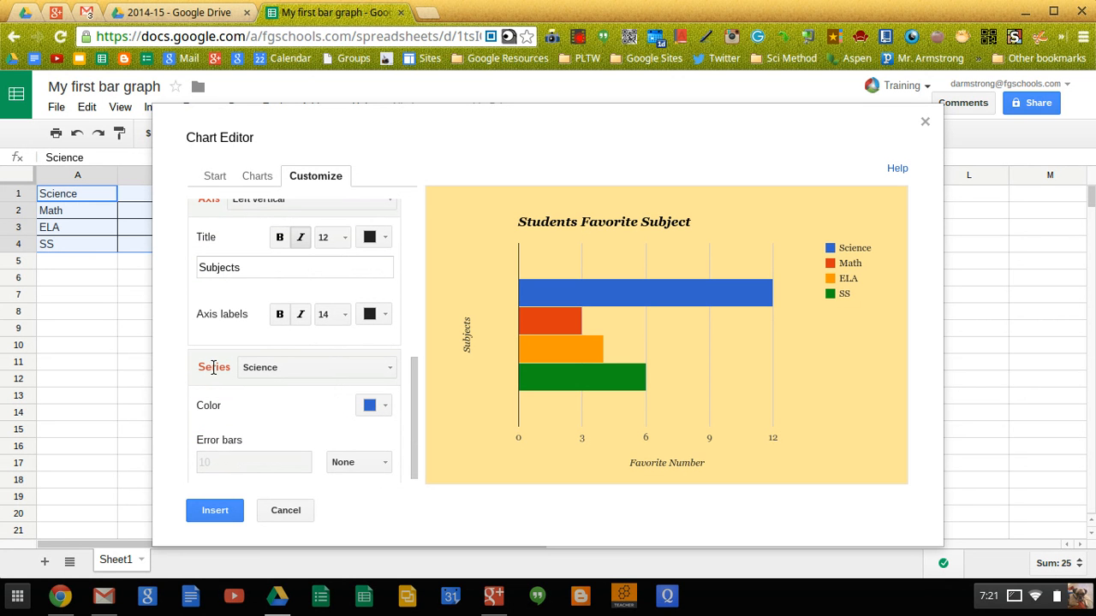
- Colour the Science series bar red
scroll(276, 369, down, 1)
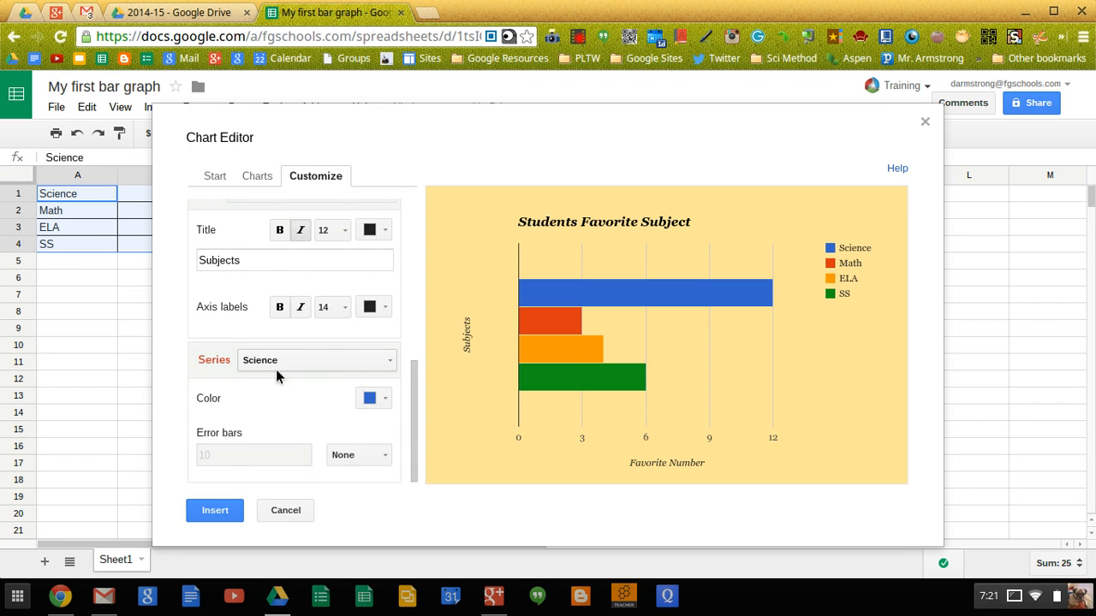
mouse_move(544, 301)
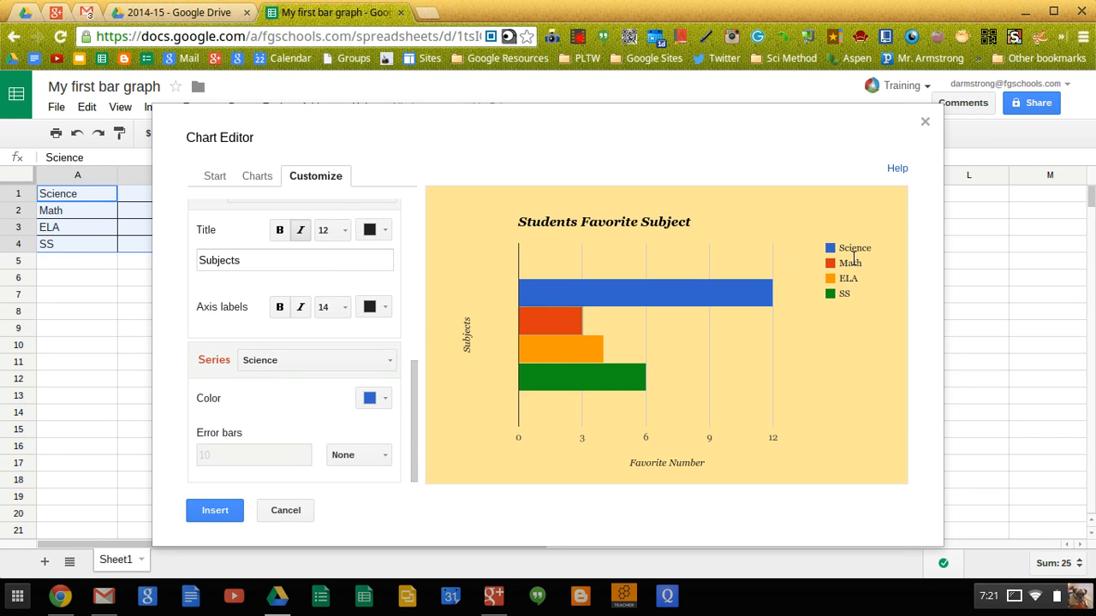
click(382, 399)
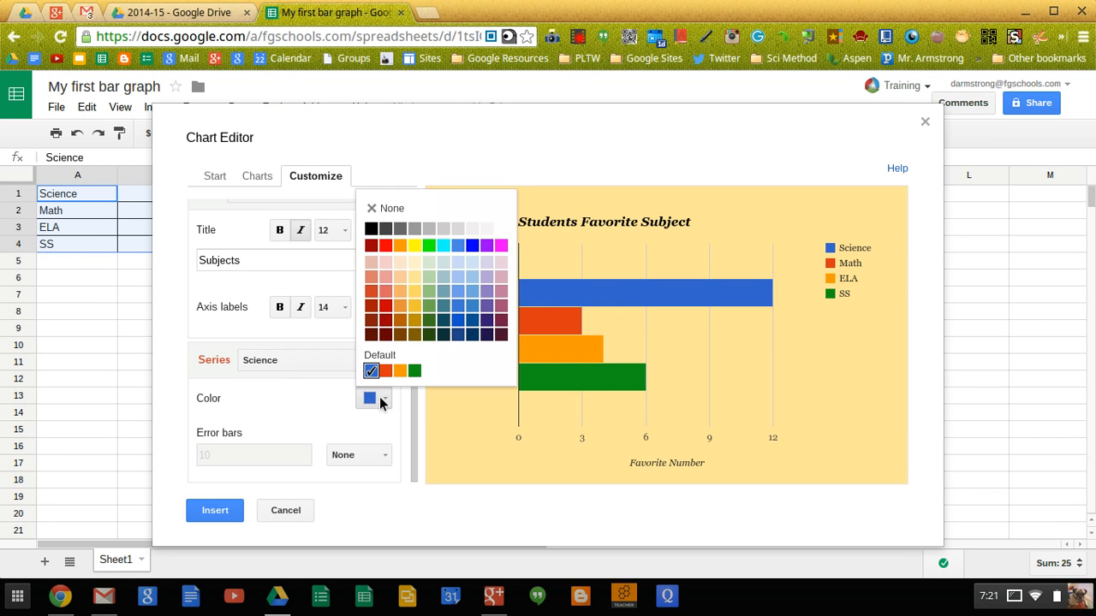
click(385, 247)
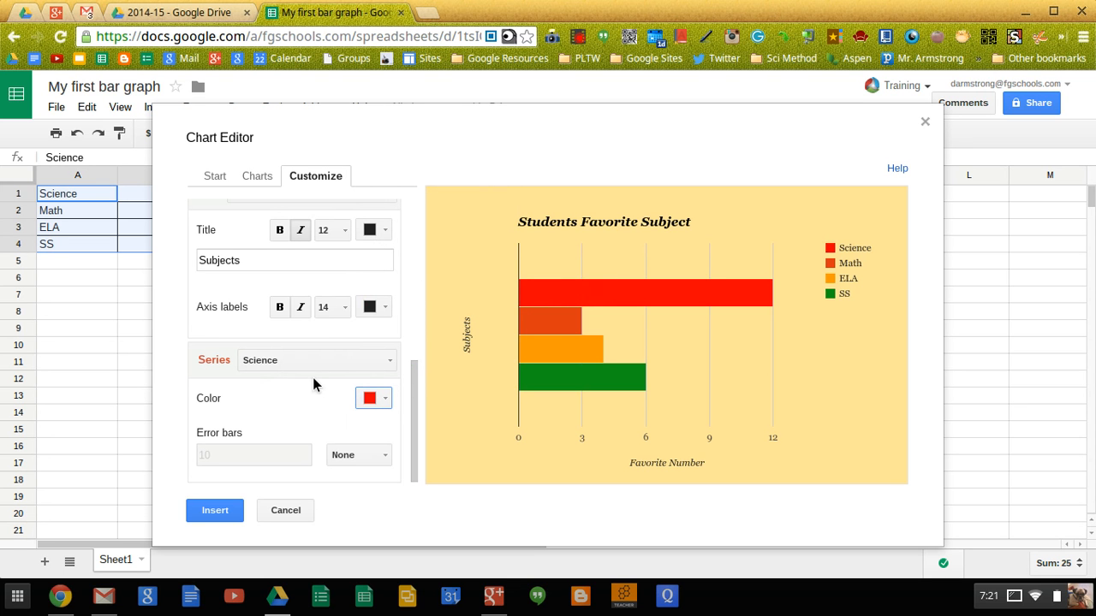
- Switch to the Math series and colour its bar black
click(383, 362)
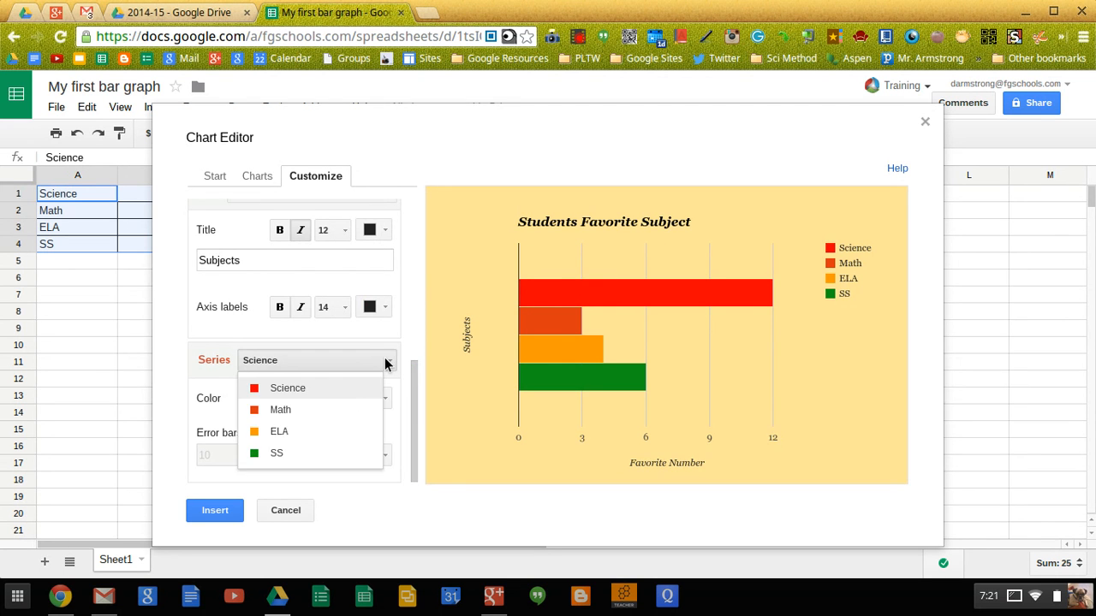
click(277, 416)
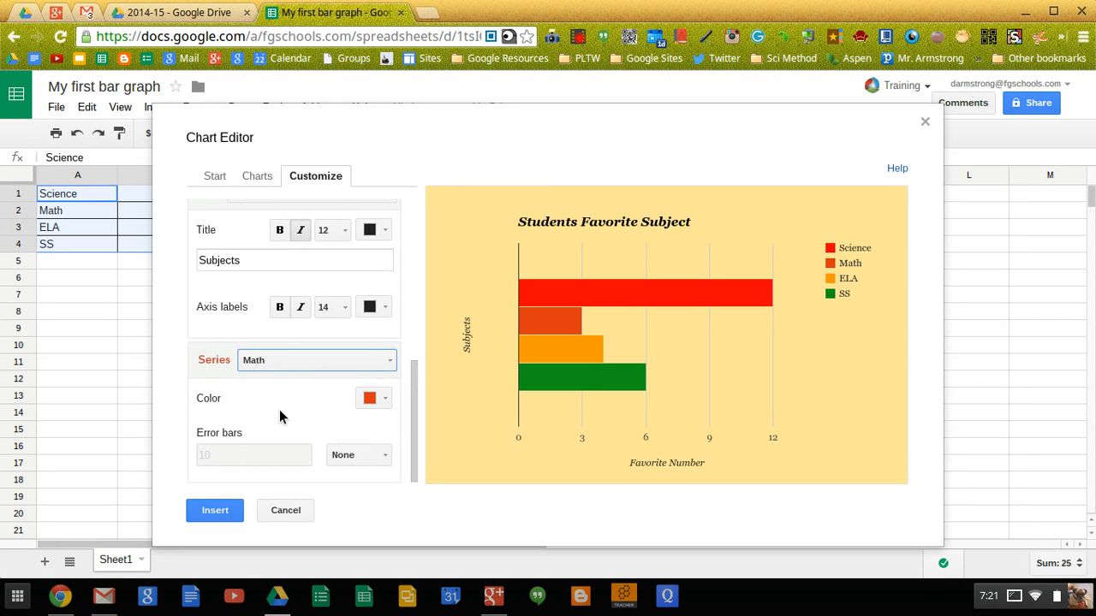
click(378, 399)
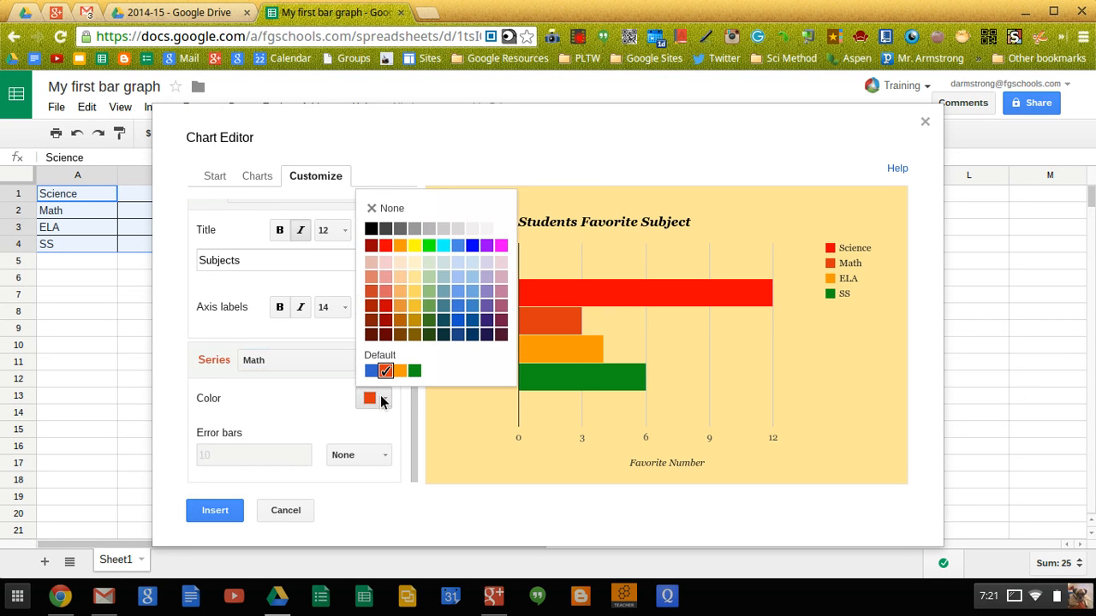
click(372, 230)
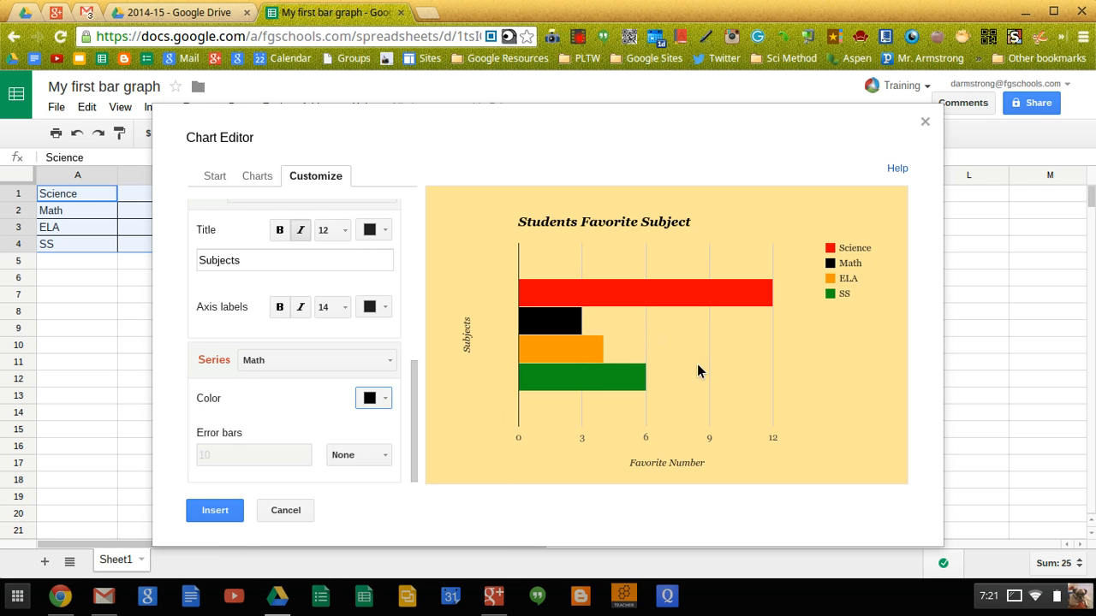
click(212, 181)
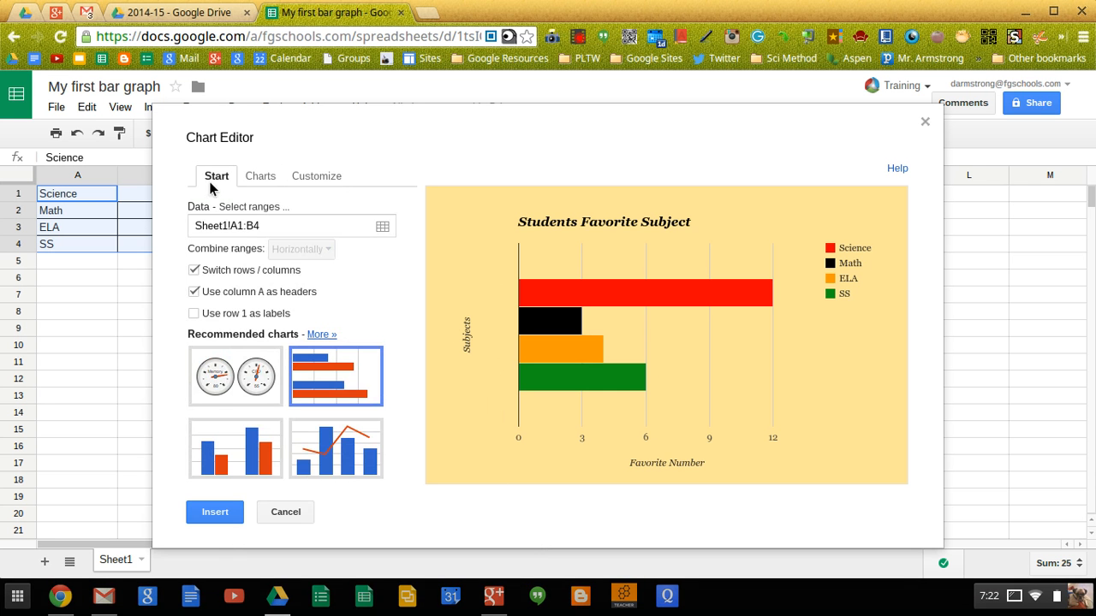
- Preview the column chart, switch back to horizontal bars, and insert the chart over the subject table
click(229, 463)
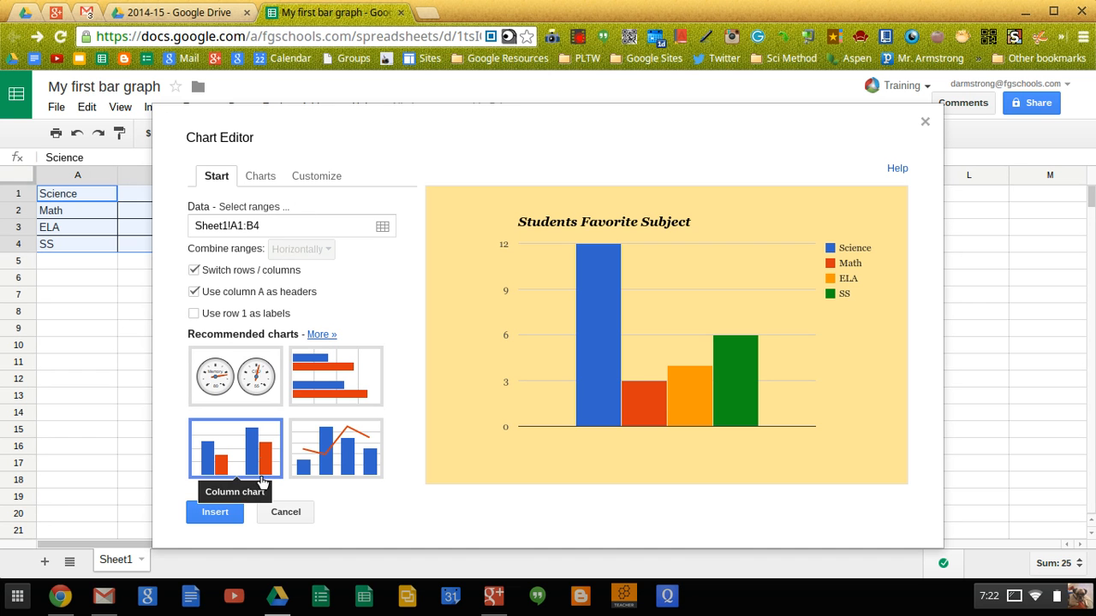
click(296, 391)
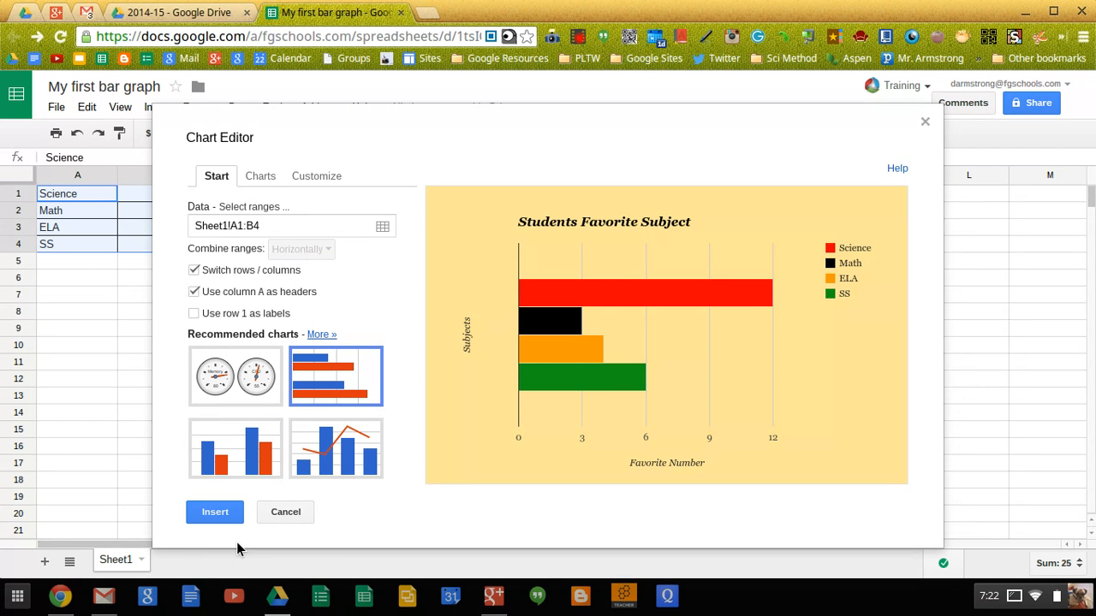
click(215, 512)
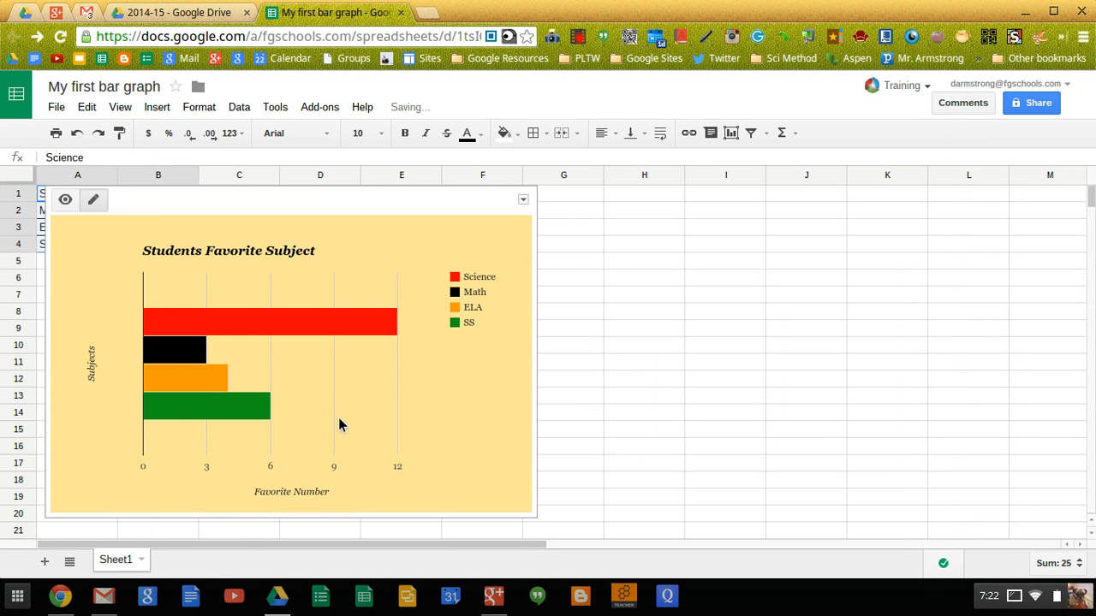
- Download the bar chart as image.png via the chart's options menu Save image
click(295, 422)
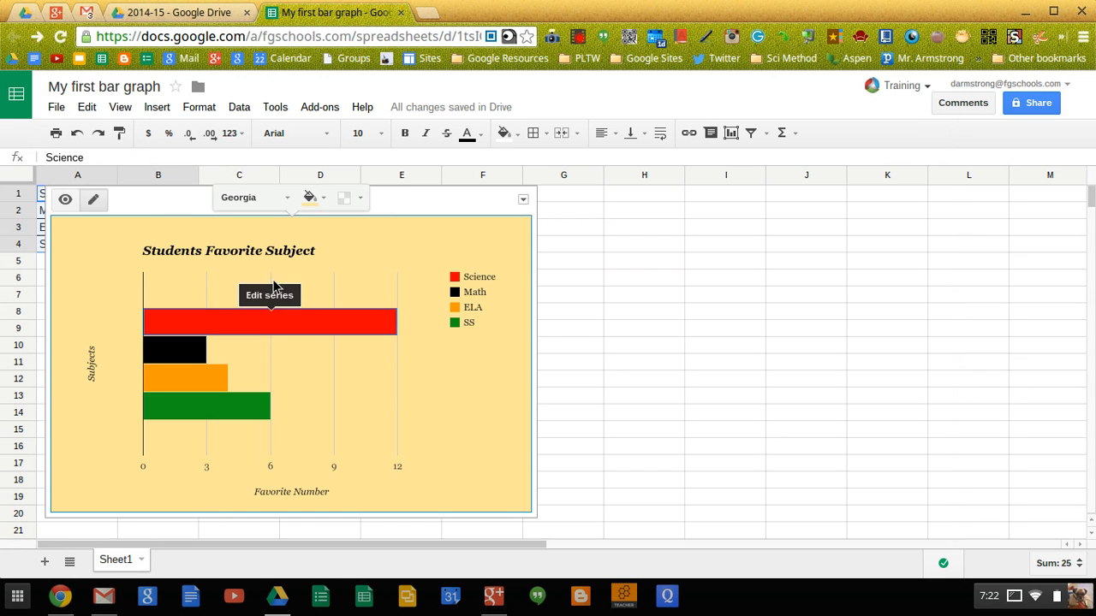
click(624, 280)
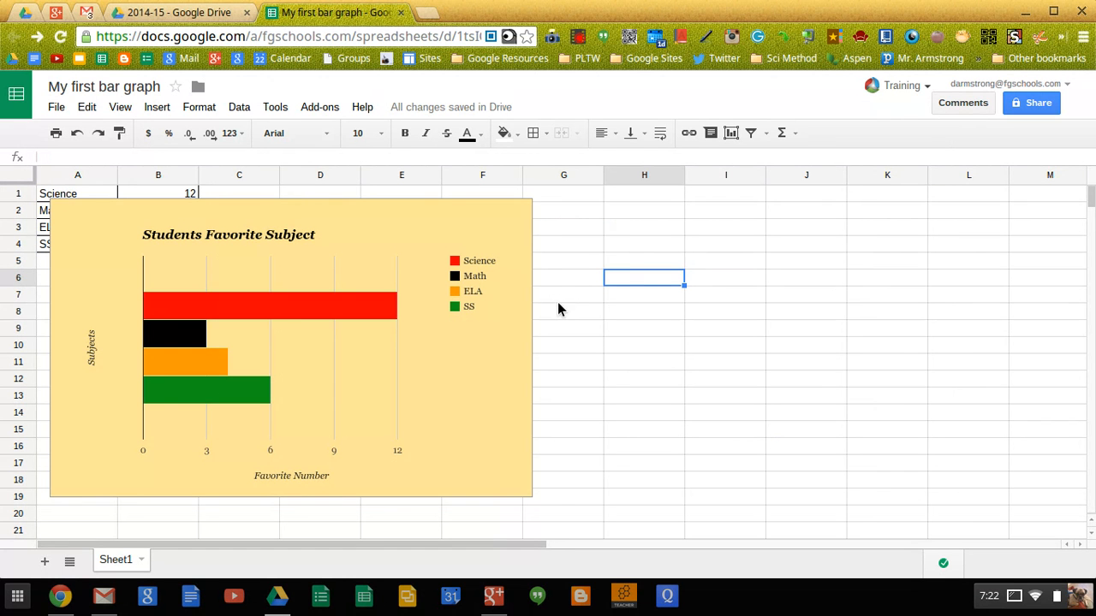
click(472, 392)
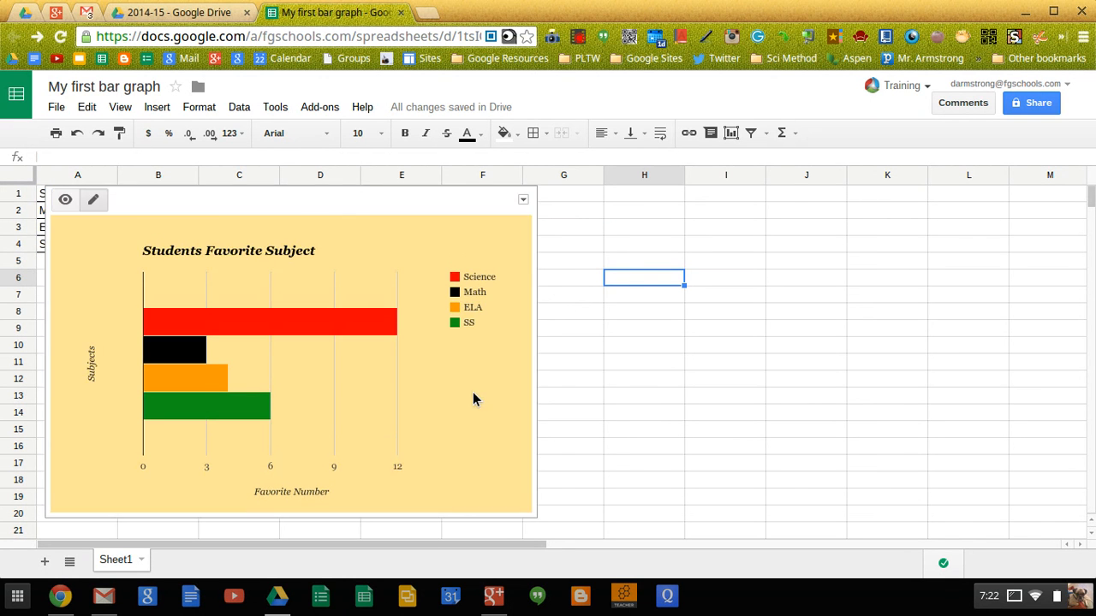
click(524, 202)
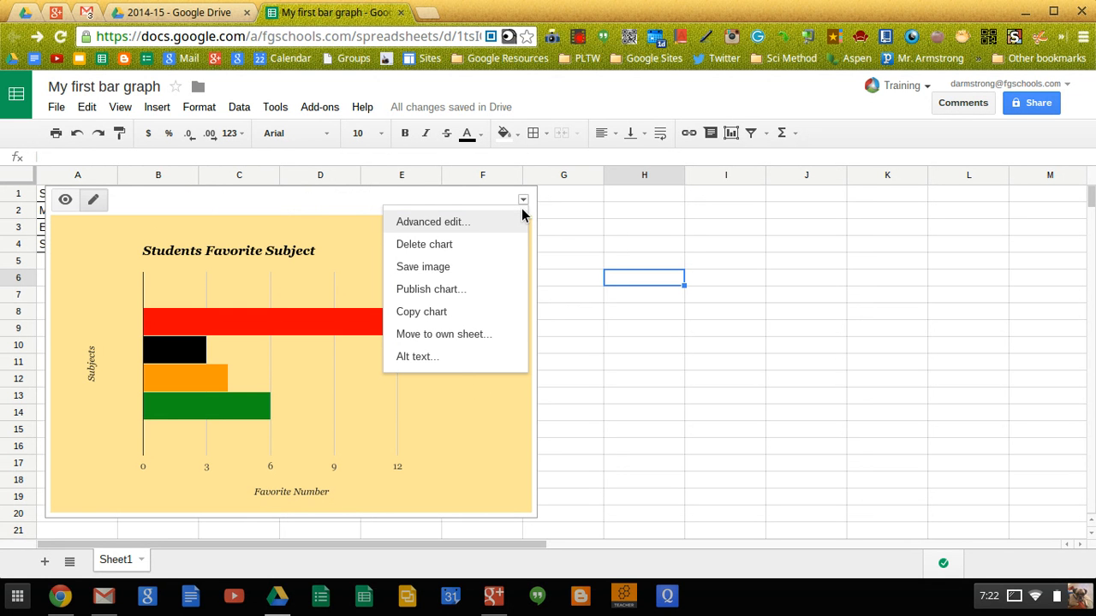
click(421, 313)
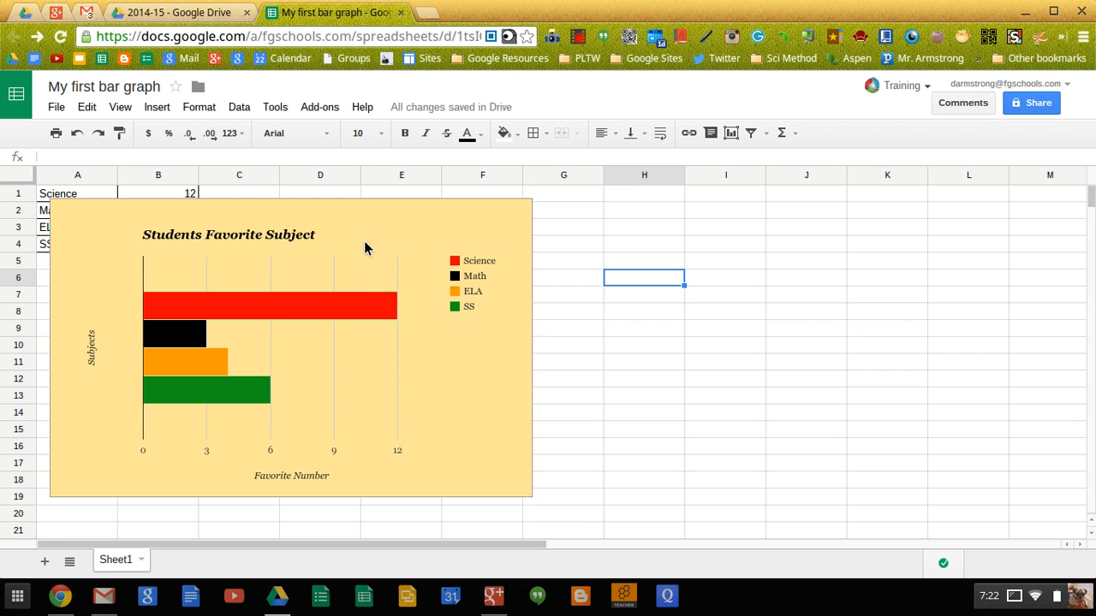
click(524, 210)
click(523, 200)
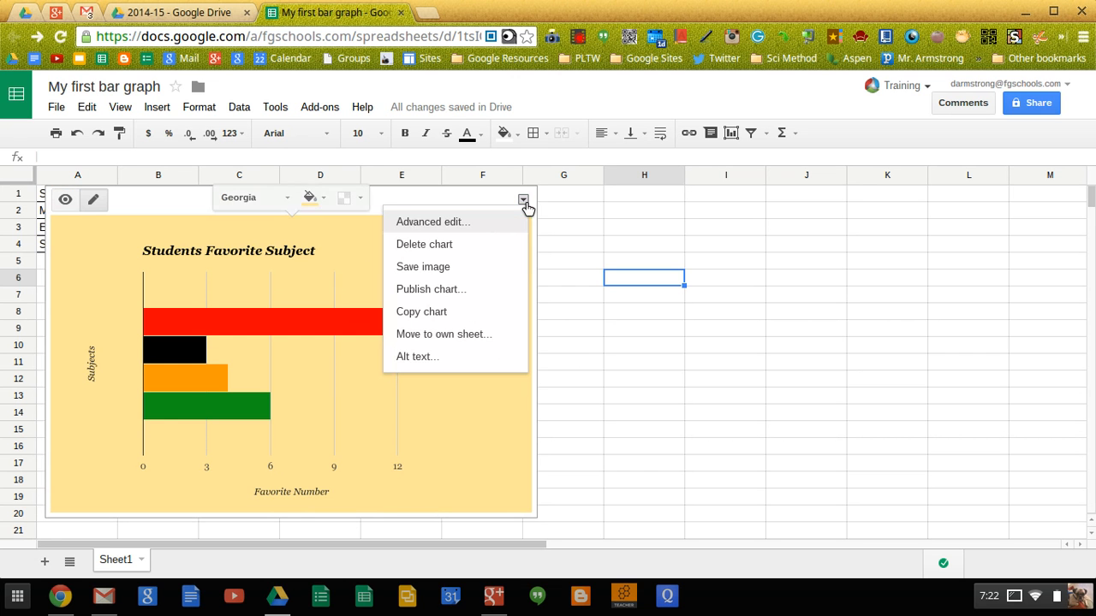
click(455, 273)
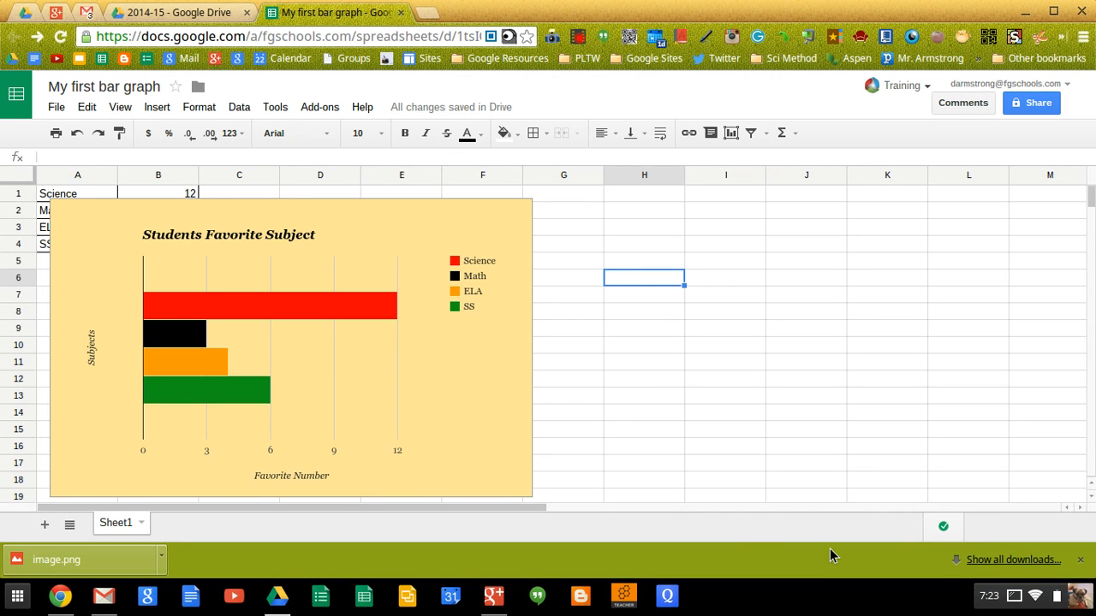
click(579, 40)
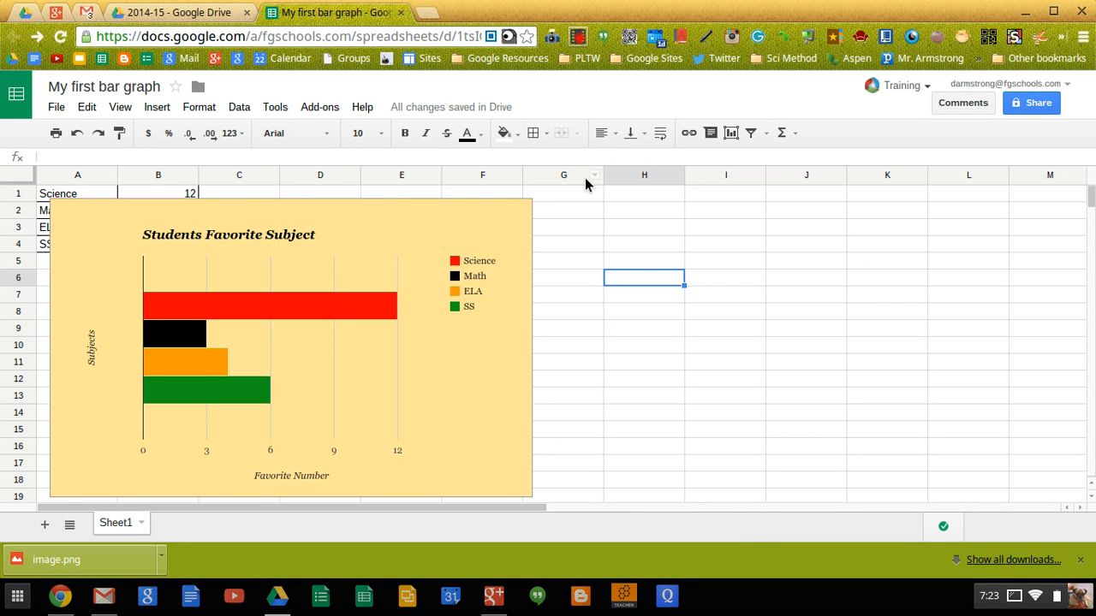